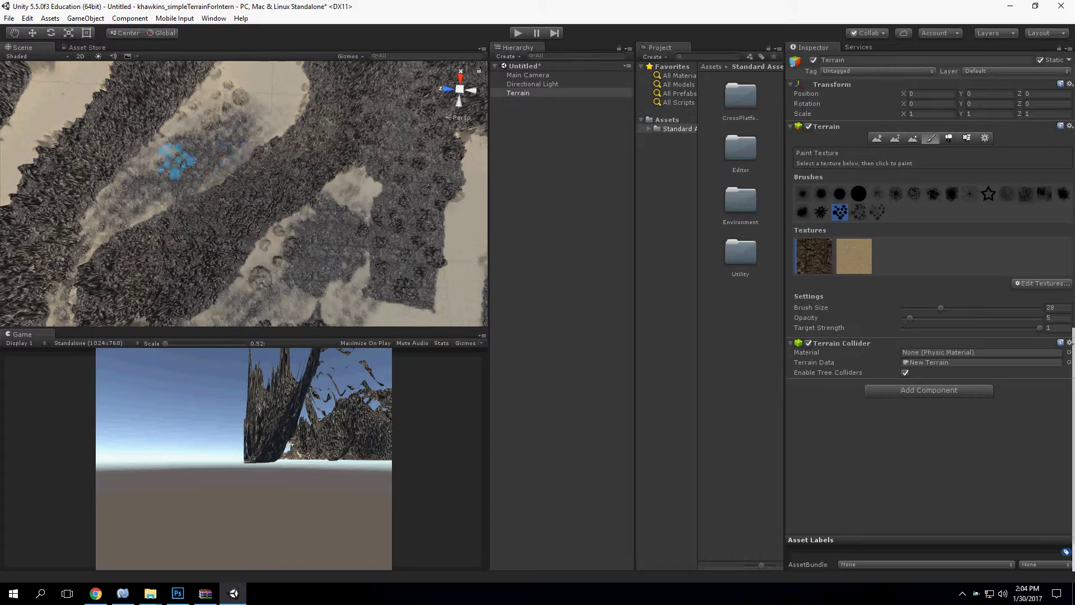
# Add a new directional light to the terrain scene
pyautogui.moveTo(281, 240)
pyautogui.keyDown('alt'); pyautogui.mouseDown()
pyautogui.moveTo(302, 238)
pyautogui.moveTo(228, 168)
pyautogui.moveTo(232, 228)
pyautogui.moveTo(255, 205)
pyautogui.moveTo(228, 240)
pyautogui.mouseUp(); pyautogui.keyUp('alt')
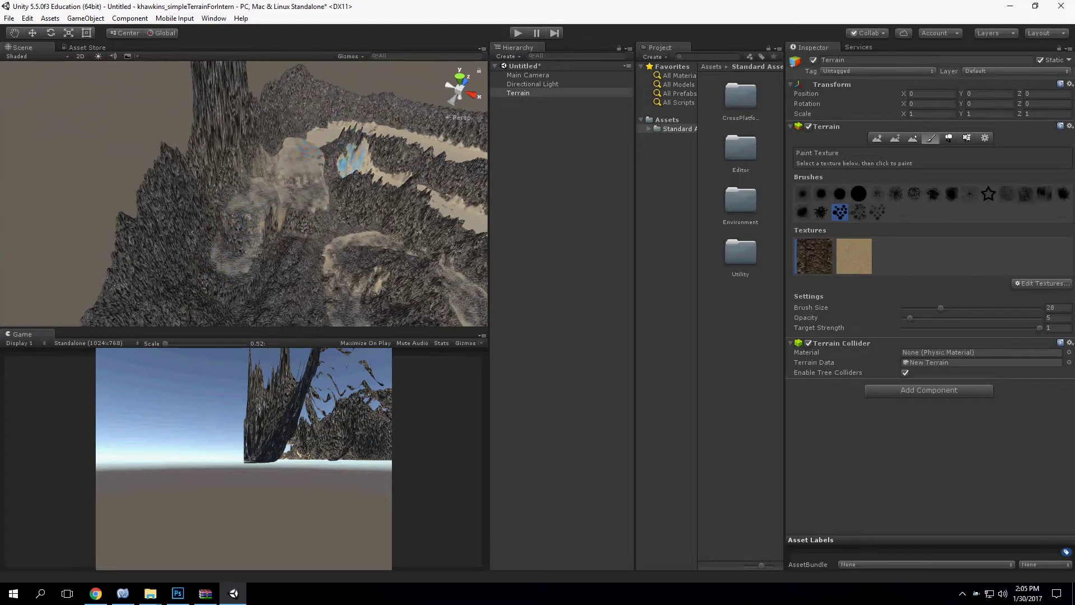
pyautogui.scroll(-5, 264, 240)
pyautogui.keyDown('alt'); pyautogui.moveTo(263, 213); pyautogui.dragTo(276, 233); pyautogui.keyUp('alt')
pyautogui.click(85, 18)
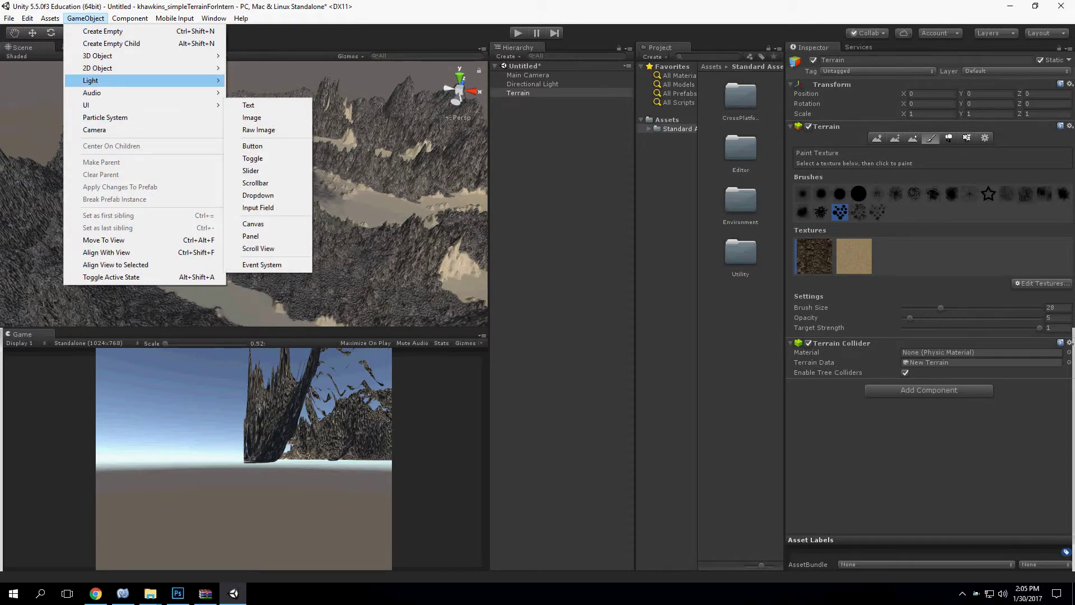
pyautogui.moveTo(112, 80)
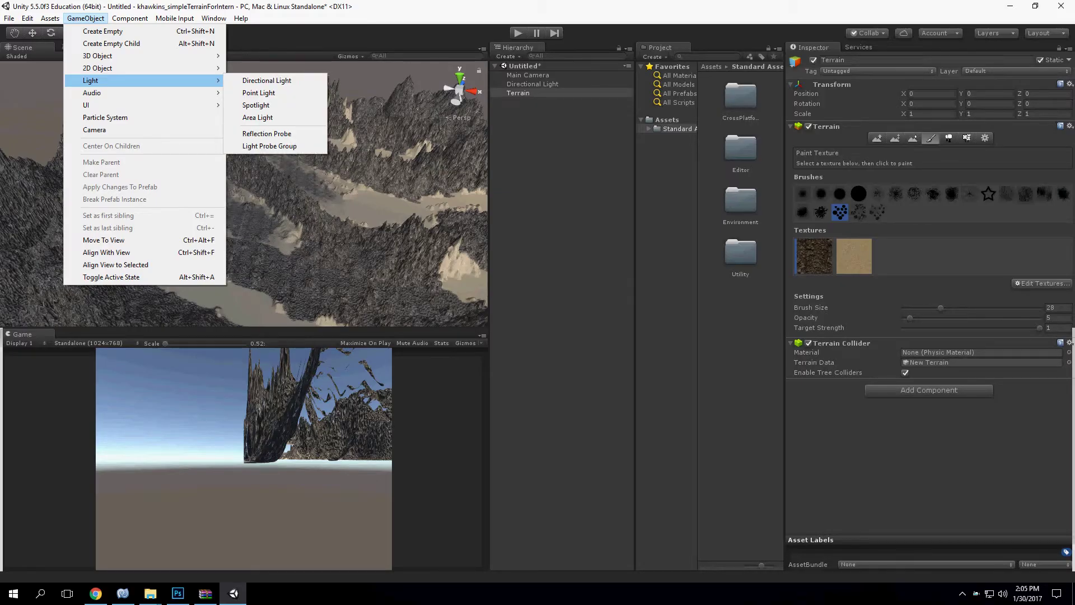
pyautogui.click(266, 80)
pyautogui.moveTo(241, 190); pyautogui.dragTo(280, 219, button='right')
pyautogui.moveTo(355, 191); pyautogui.dragTo(424, 232, button='right')
pyautogui.scroll(-4, 425, 232)
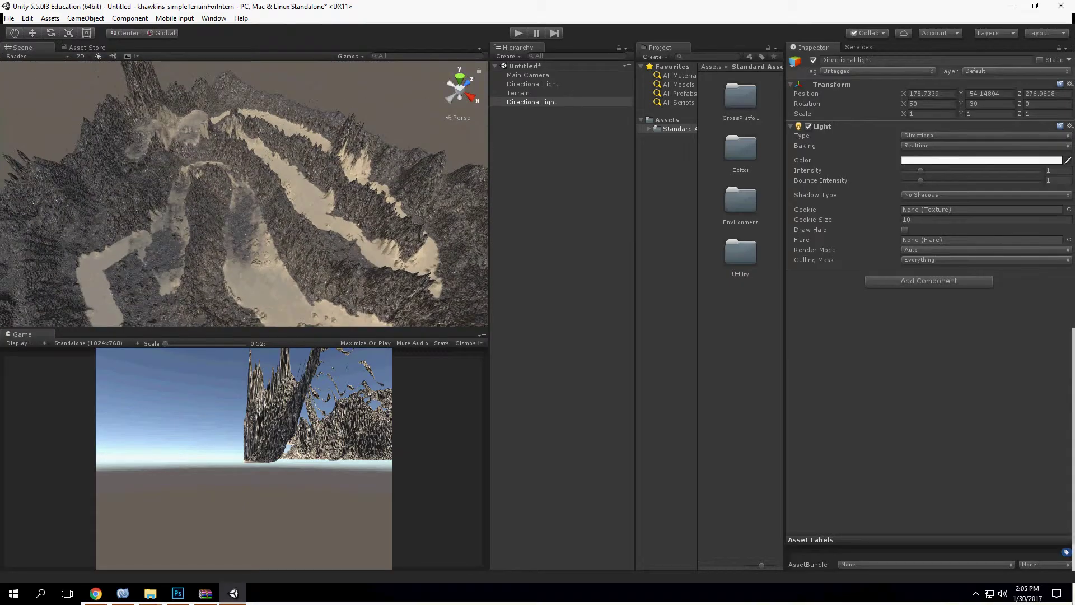
# Turn on scene view lighting and try raising the new directional light to Y 119.5
pyautogui.press('w')
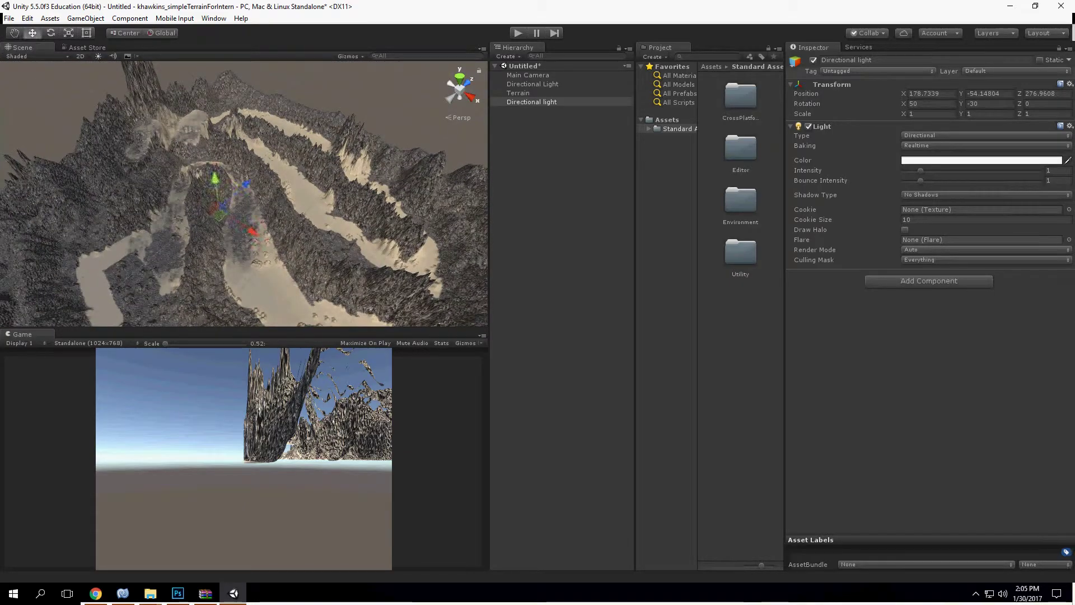
pyautogui.moveTo(215, 178); pyautogui.dragTo(201, 64)
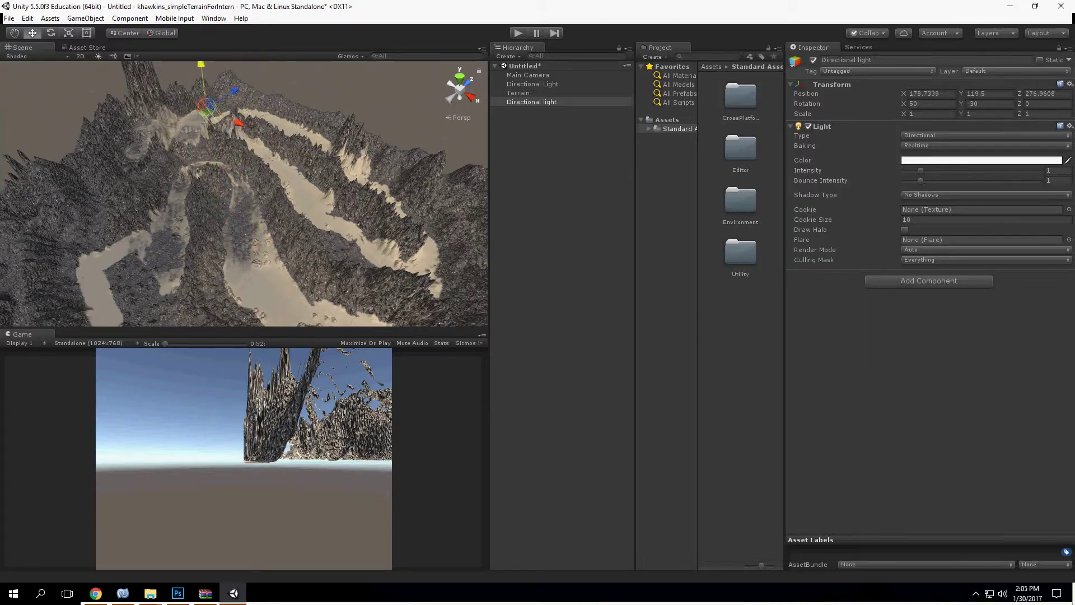
pyautogui.click(98, 56)
pyautogui.scroll(-3, 244, 194)
pyautogui.moveTo(244, 194); pyautogui.dragTo(235, 167, button='right')
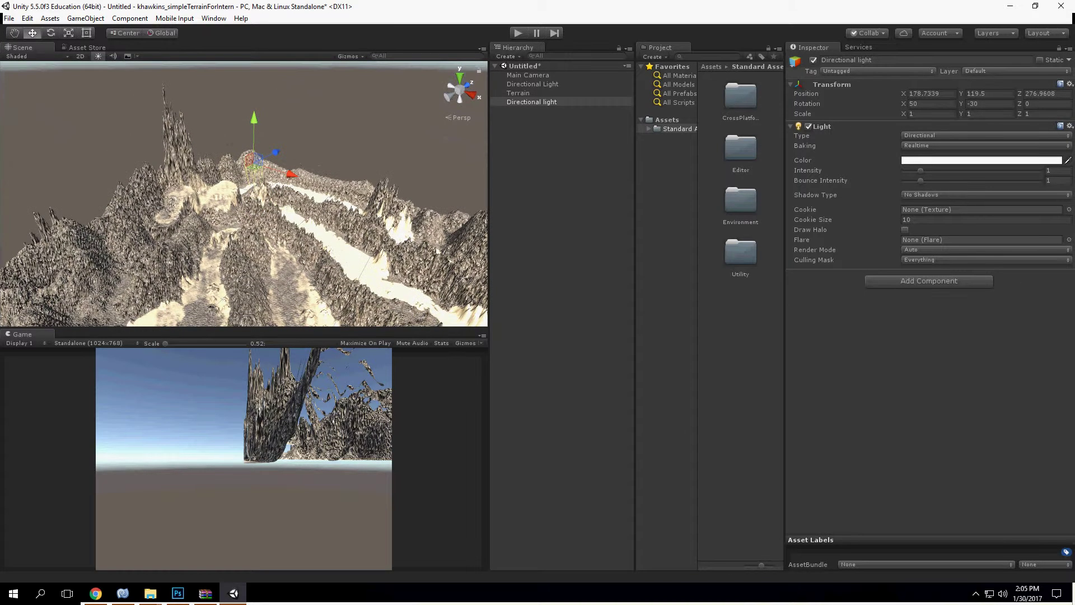
pyautogui.hotkey('ctrl', 'z')
# Delete the scene's original Directional Light, keeping the newly added one
pyautogui.click(532, 84)
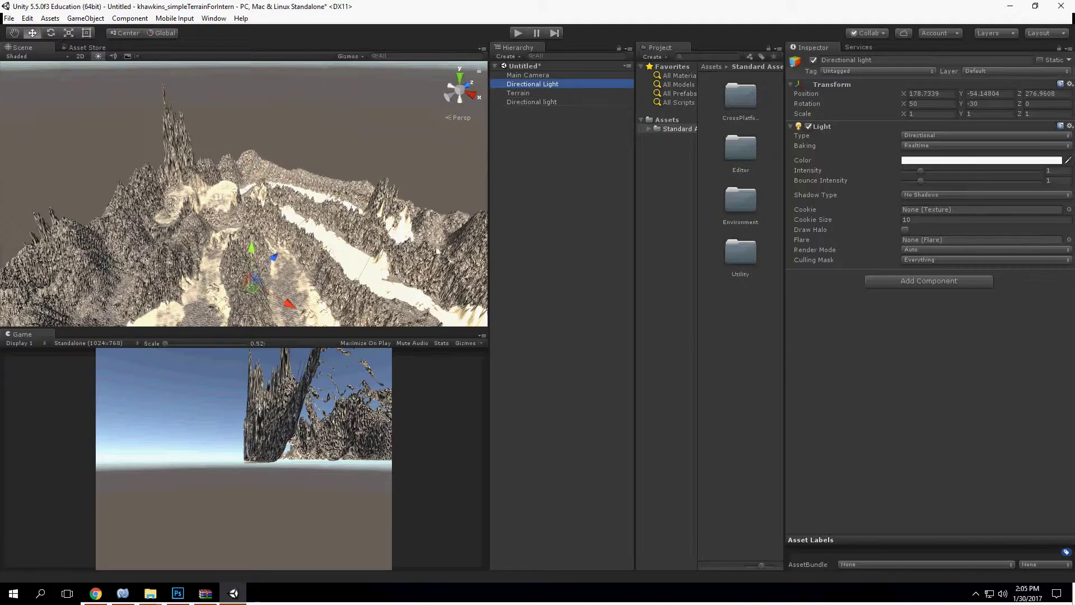
pyautogui.press('Delete')
pyautogui.press('Delete')
# Raise the remaining directional light above the terrain to Y 153.8
pyautogui.click(532, 92)
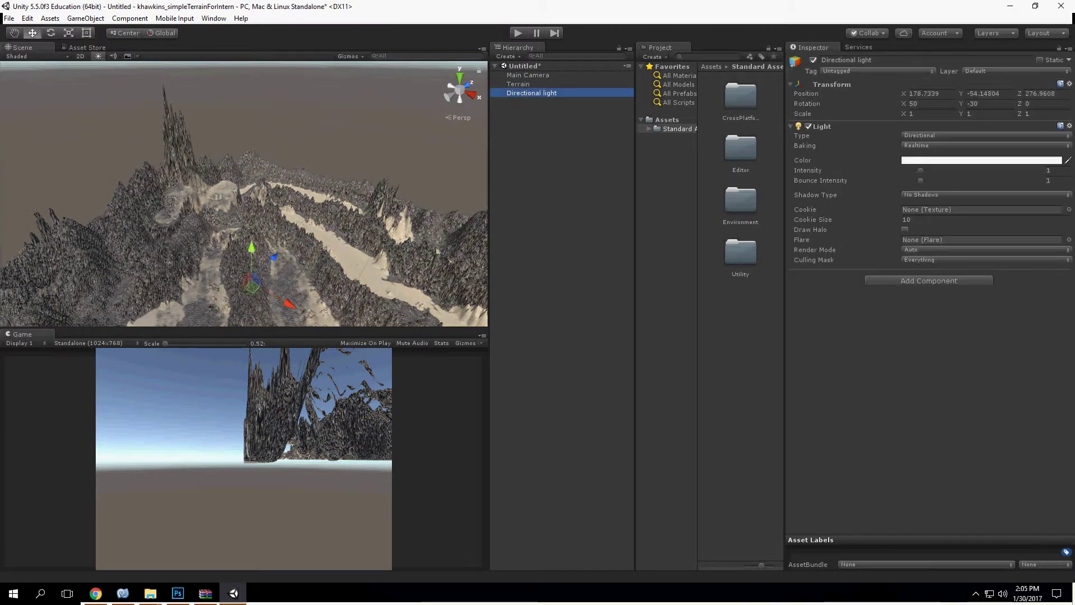
pyautogui.moveTo(251, 249); pyautogui.dragTo(254, 99)
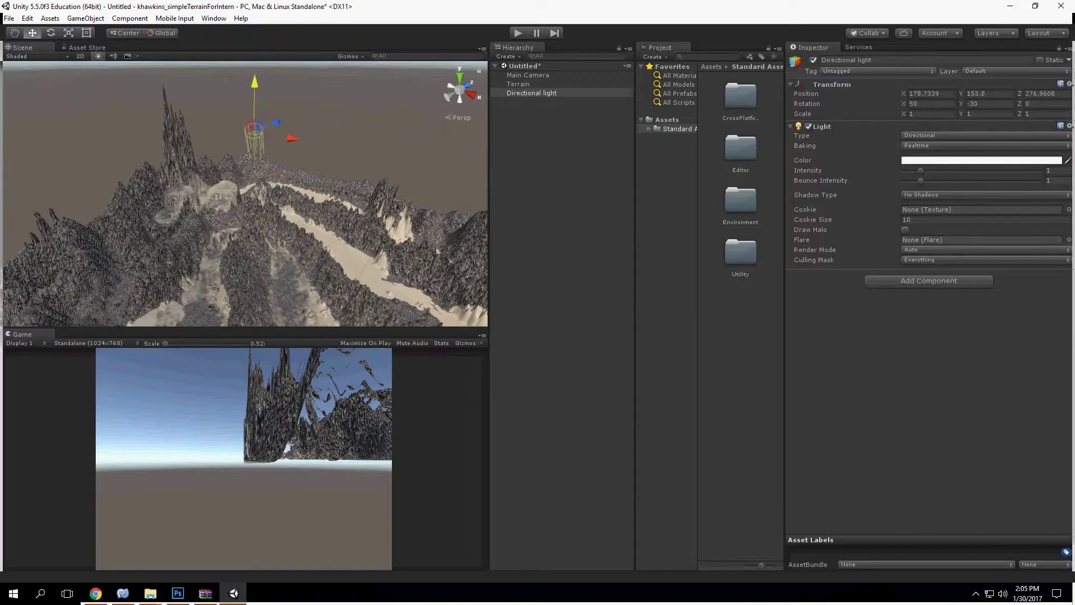
pyautogui.keyDown('alt'); pyautogui.moveTo(291, 163); pyautogui.dragTo(149, 155); pyautogui.keyUp('alt')
pyautogui.press('e')
pyautogui.hotkey('ctrl', 'z')
pyautogui.press('w')
pyautogui.moveTo(239, 120); pyautogui.dragTo(168, 120)
pyautogui.hotkey('ctrl', 'z')
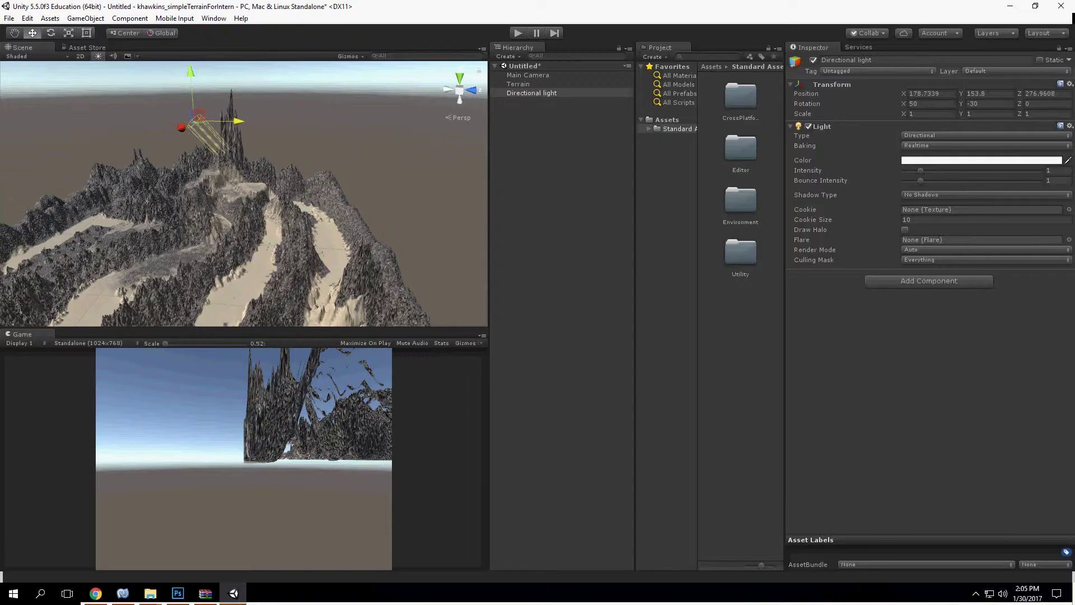
# Try a red color (E32020FF) on the directional light and cancel the change
pyautogui.click(981, 160)
pyautogui.moveTo(90, 67)
pyautogui.mouseDown()
pyautogui.moveTo(100, 59)
pyautogui.moveTo(60, 113)
pyautogui.moveTo(101, 132)
pyautogui.moveTo(25, 133)
pyautogui.moveTo(40, 60)
pyautogui.moveTo(91, 84)
pyautogui.moveTo(91, 63)
pyautogui.mouseUp()
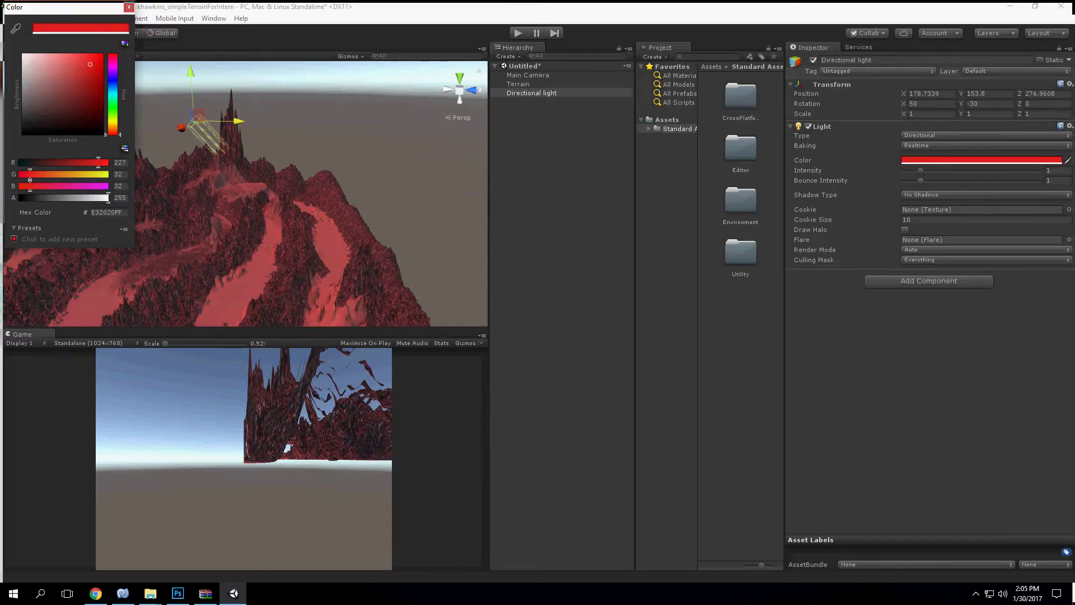
pyautogui.press('Escape')
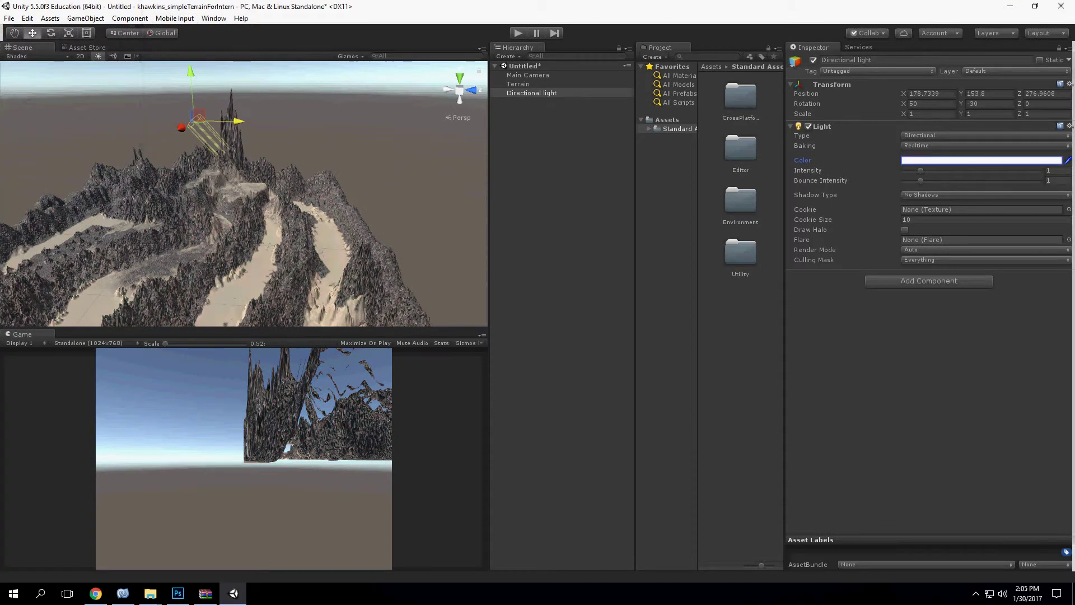
# Set the directional light's shadow type to Soft Shadows and move the light along Z to 239
pyautogui.click(951, 195)
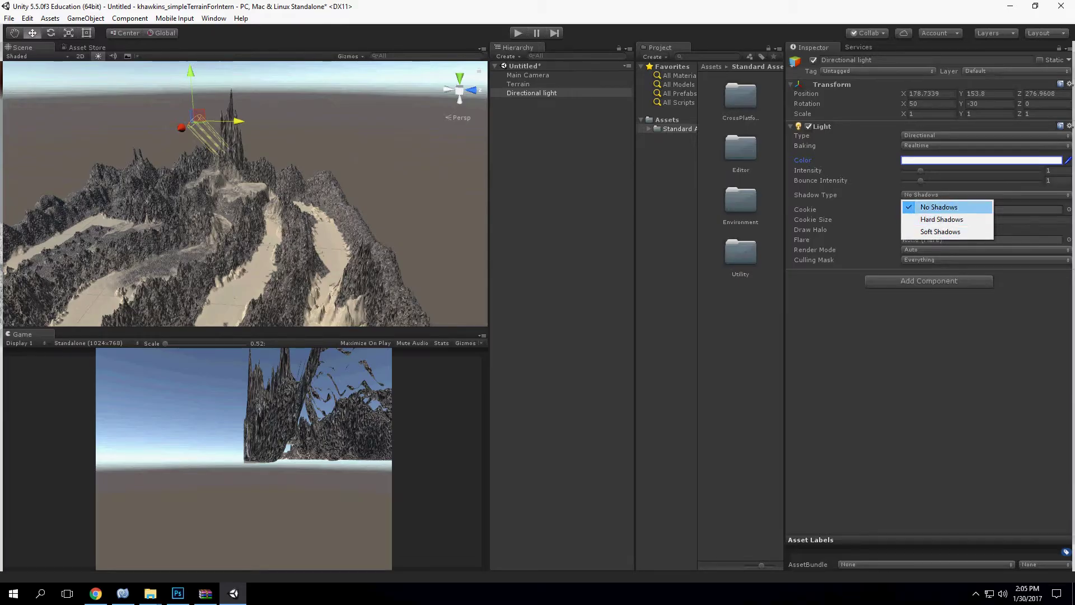
pyautogui.click(940, 231)
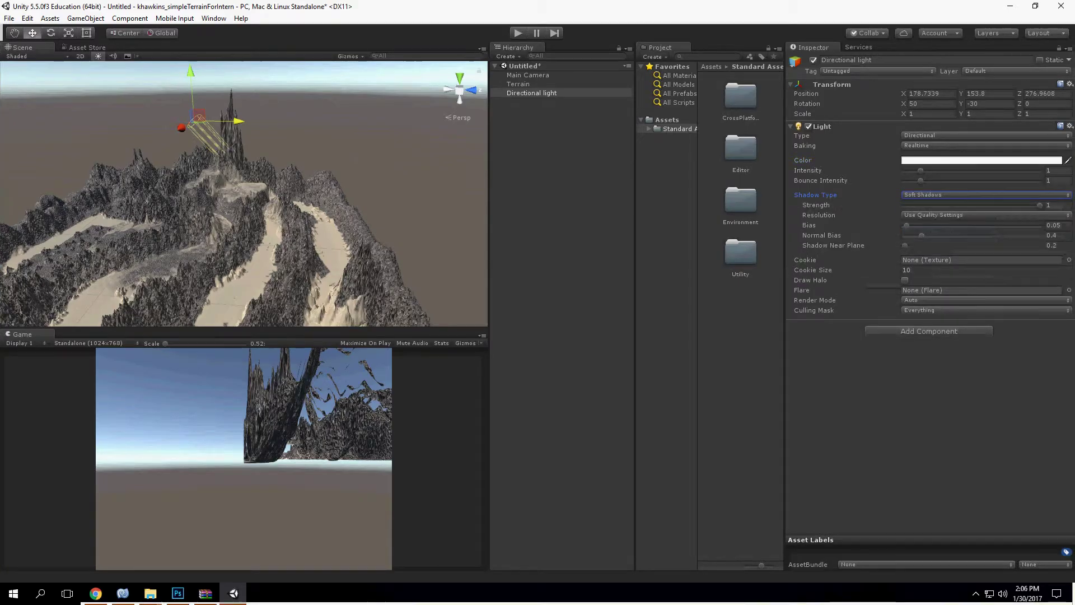
pyautogui.moveTo(224, 121); pyautogui.dragTo(264, 109, button='middle')
pyautogui.moveTo(263, 109)
pyautogui.keyDown('alt'); pyautogui.mouseDown()
pyautogui.moveTo(308, 148)
pyautogui.moveTo(228, 127)
pyautogui.moveTo(243, 127)
pyautogui.moveTo(243, 112)
pyautogui.mouseUp(); pyautogui.keyUp('alt')
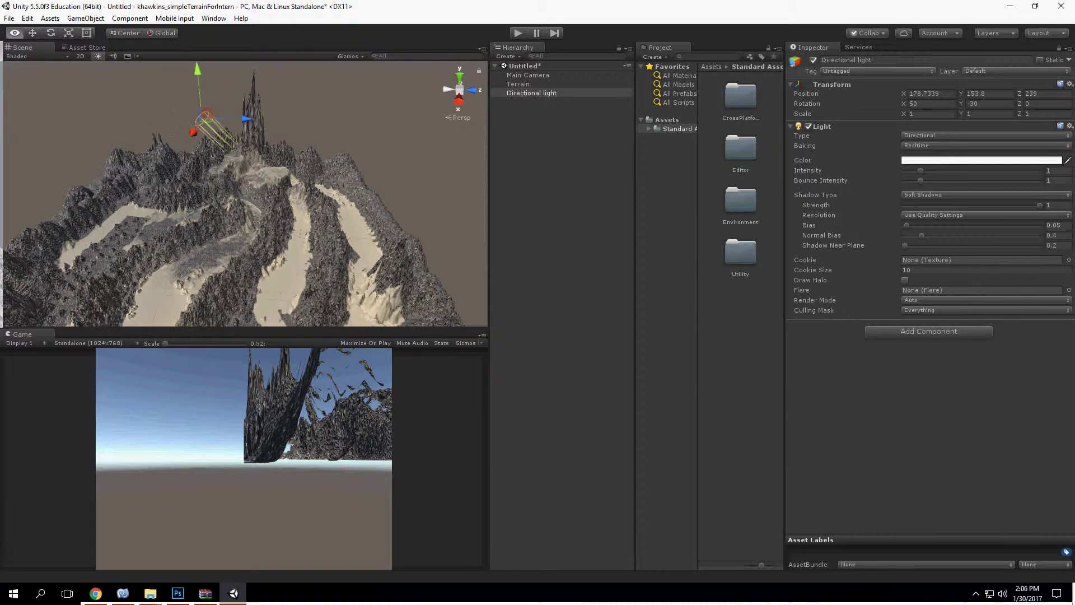
# Try Hard Shadows on the directional light and return it to Soft Shadows
pyautogui.click(941, 194)
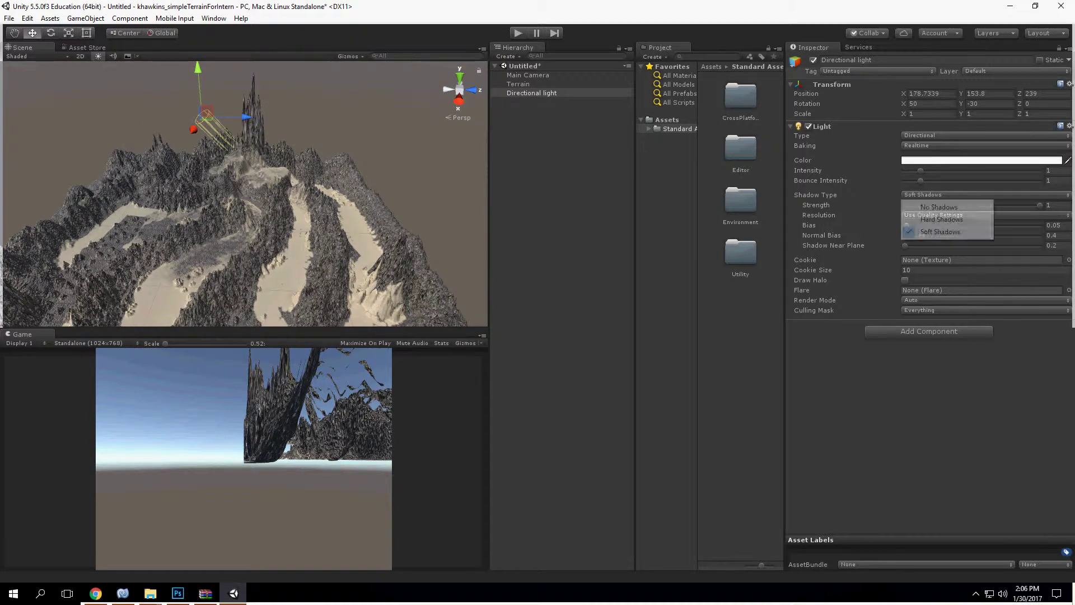
pyautogui.click(929, 218)
pyautogui.click(940, 195)
pyautogui.click(940, 232)
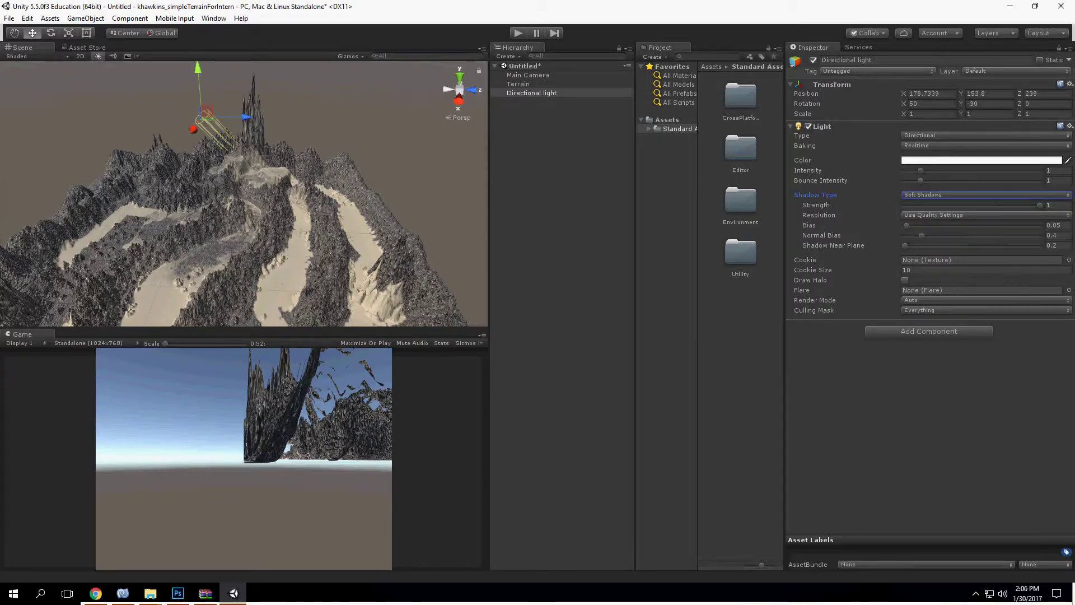
# Set the directional light's intensity to 1.21 and move it along Z to 170.5
pyautogui.moveTo(920, 170)
pyautogui.mouseDown()
pyautogui.moveTo(1039, 170)
pyautogui.moveTo(910, 171)
pyautogui.moveTo(924, 171)
pyautogui.mouseUp()
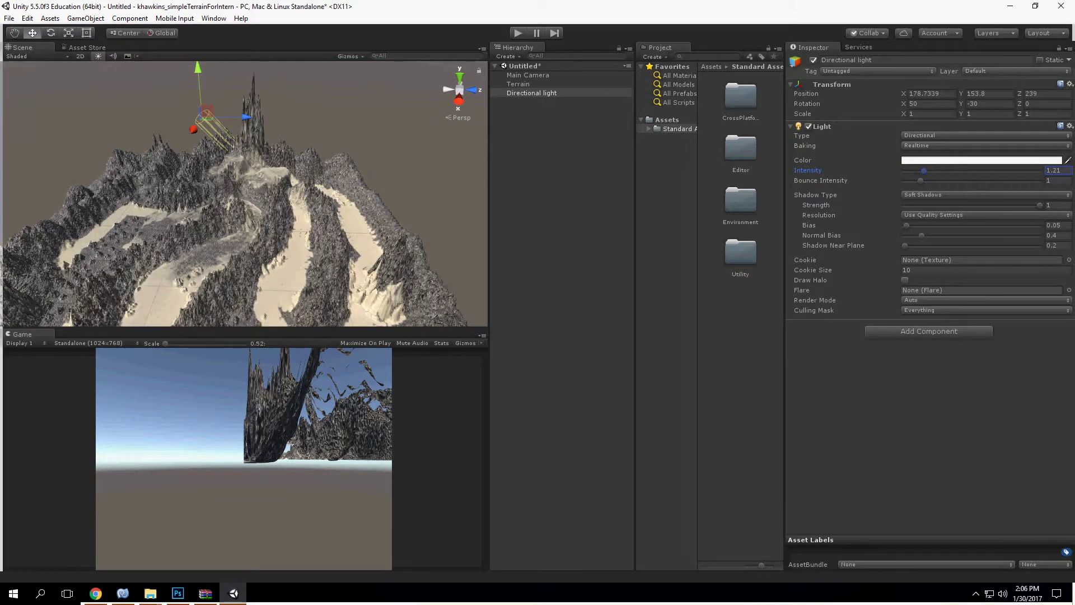
pyautogui.scroll(-1, 283, 284)
pyautogui.moveTo(284, 218); pyautogui.dragTo(352, 209, button='middle')
pyautogui.moveTo(308, 123); pyautogui.dragTo(258, 122)
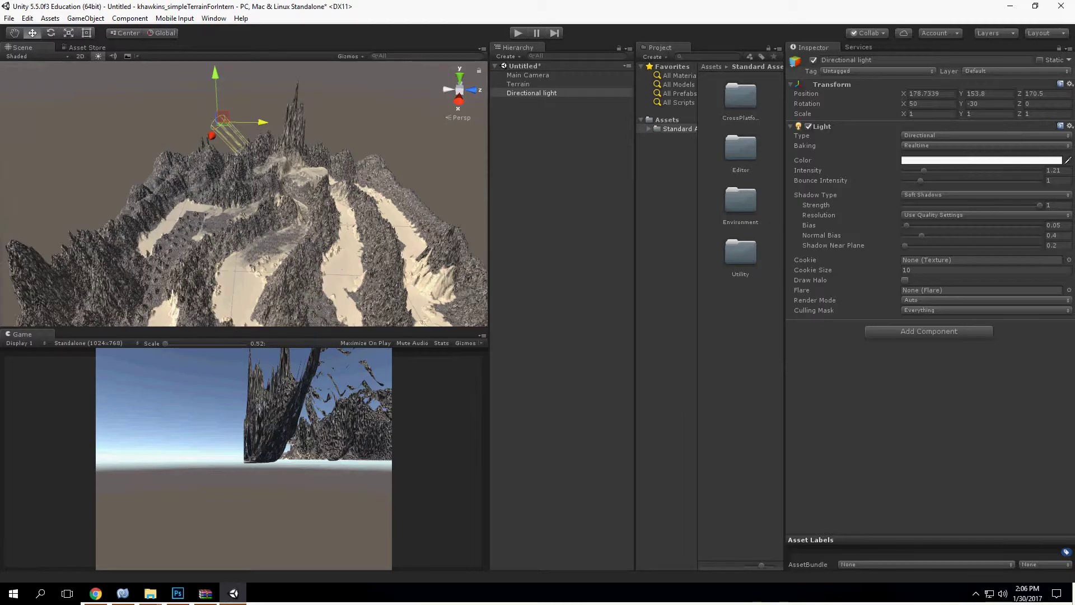
pyautogui.press('e')
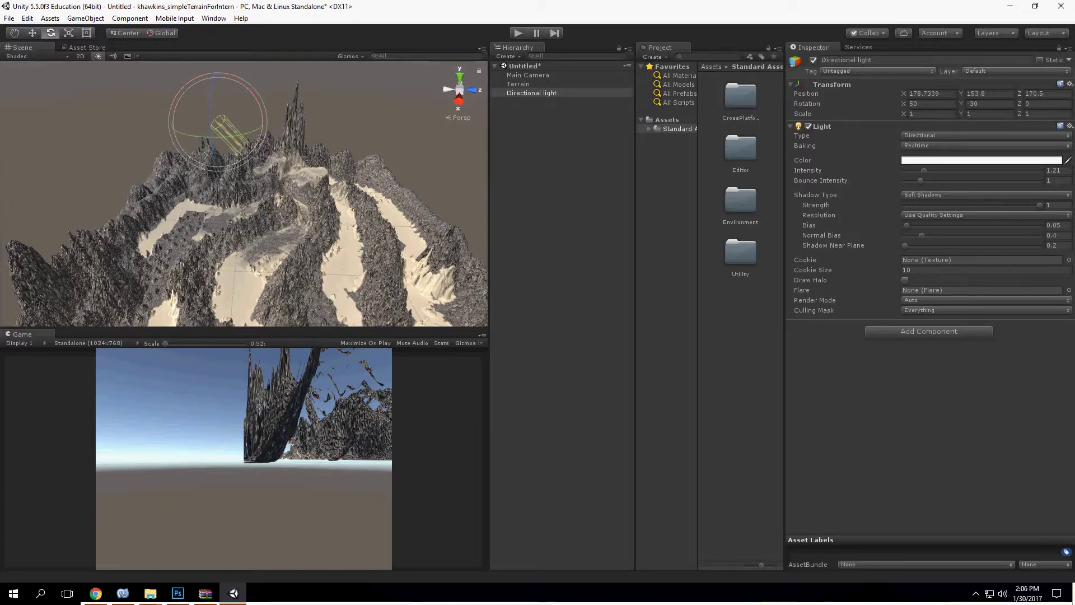
pyautogui.moveTo(211, 123); pyautogui.dragTo(212, 243)
pyautogui.hotkey('ctrl', 'z')
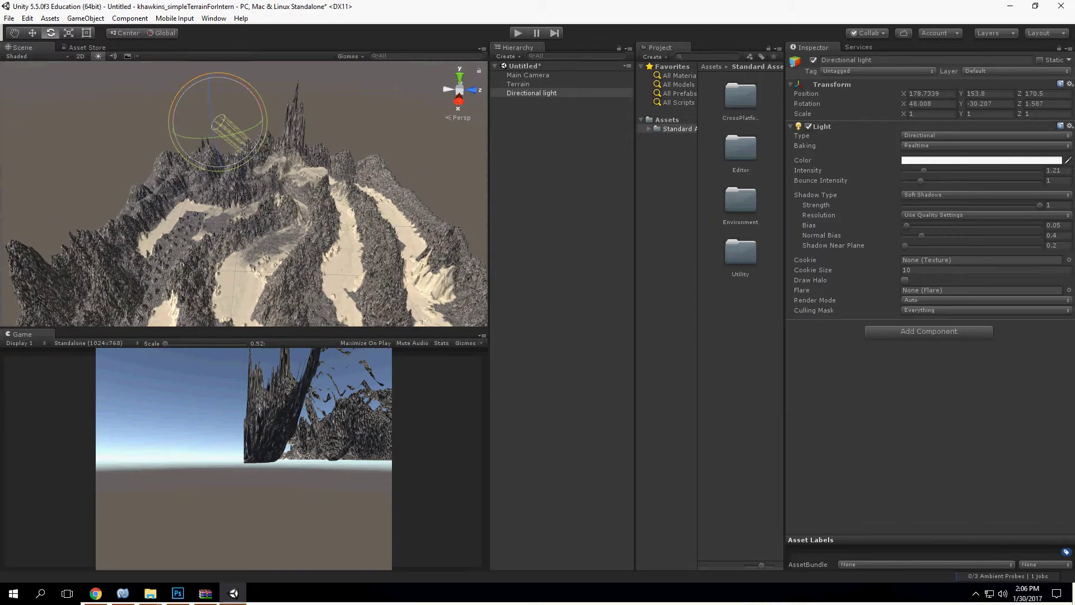
pyautogui.hotkey('ctrl', 'z')
# Move the directional light along Z to 286.5, keeping its height at Y 153.8
pyautogui.press('w')
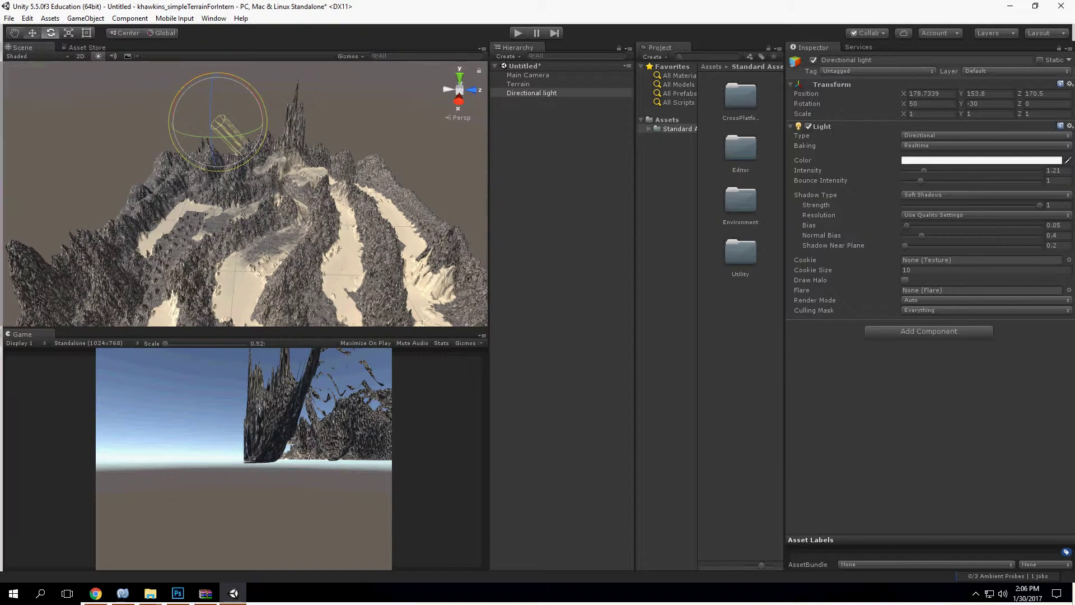
pyautogui.moveTo(262, 122); pyautogui.dragTo(348, 108)
pyautogui.moveTo(307, 68); pyautogui.dragTo(284, 190)
pyautogui.hotkey('ctrl', 'z')
pyautogui.moveTo(284, 190); pyautogui.dragTo(282, 227, button='middle')
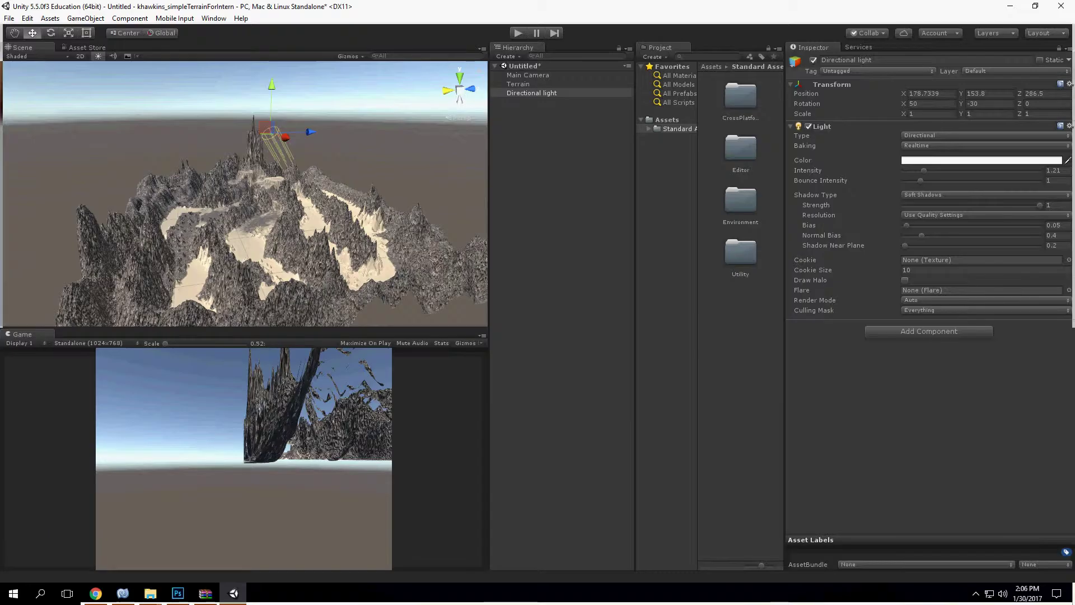
pyautogui.keyDown('alt'); pyautogui.moveTo(209, 212); pyautogui.dragTo(336, 238); pyautogui.keyUp('alt')
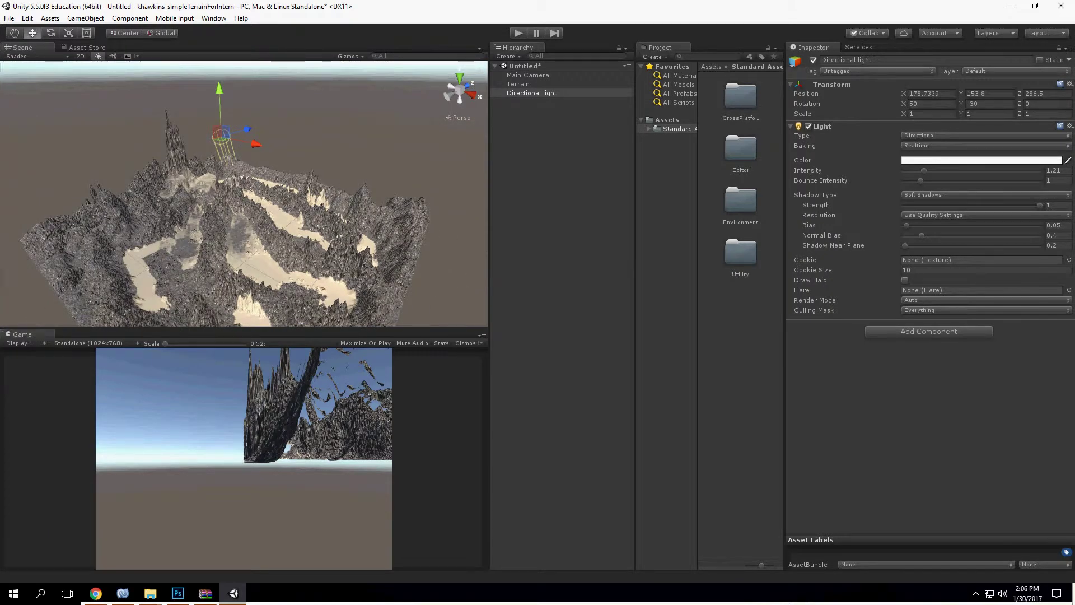
pyautogui.scroll(4, 244, 193)
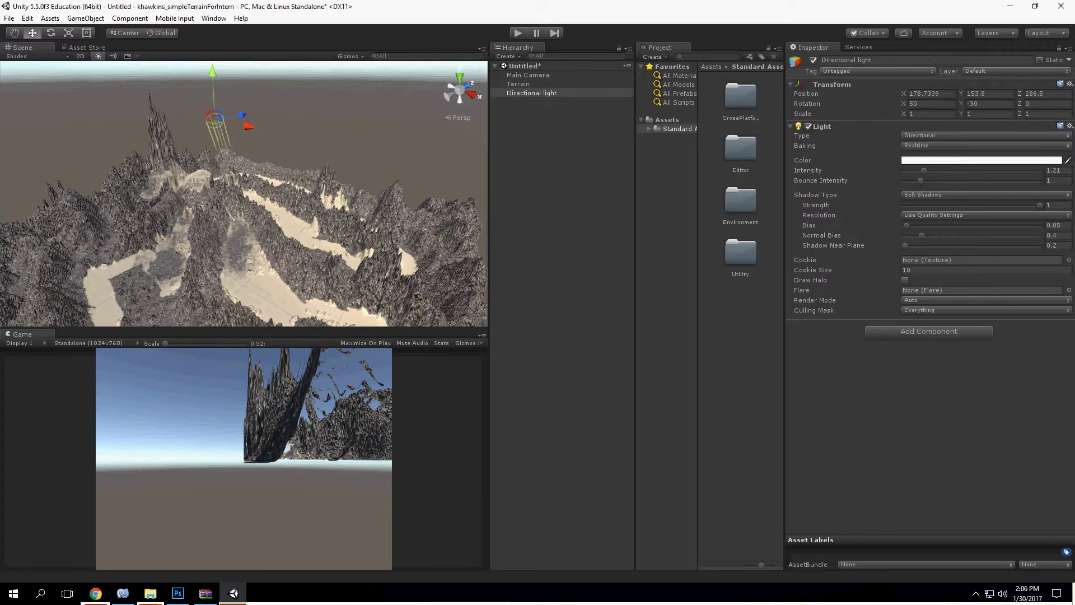
pyautogui.scroll(4, 244, 193)
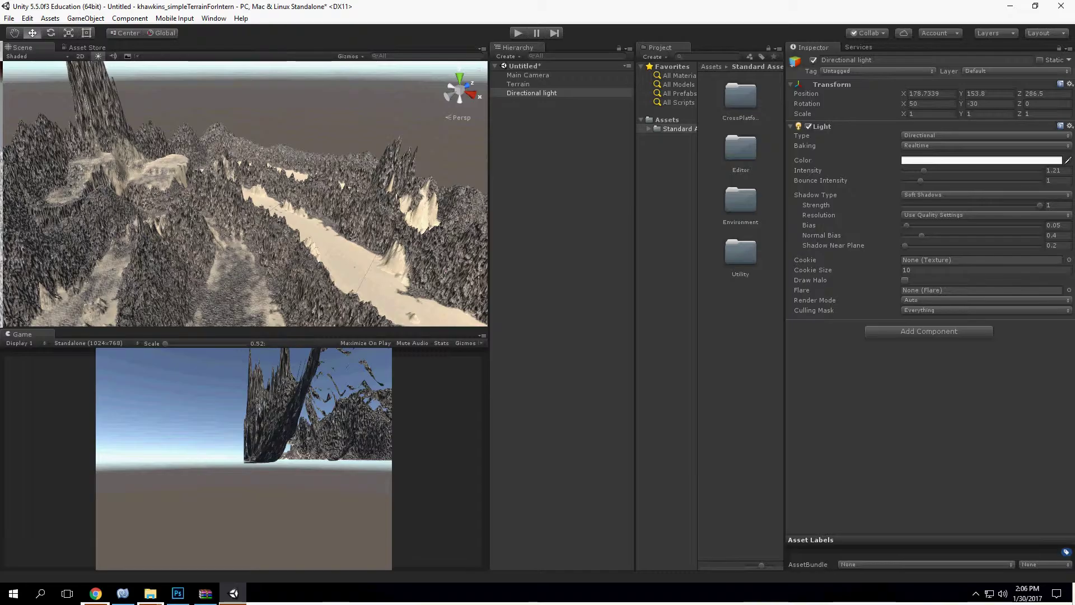
# Open the Asset Store and look through its featured and most popular assets
pyautogui.click(214, 18)
pyautogui.moveTo(175, 18)
pyautogui.click(87, 48)
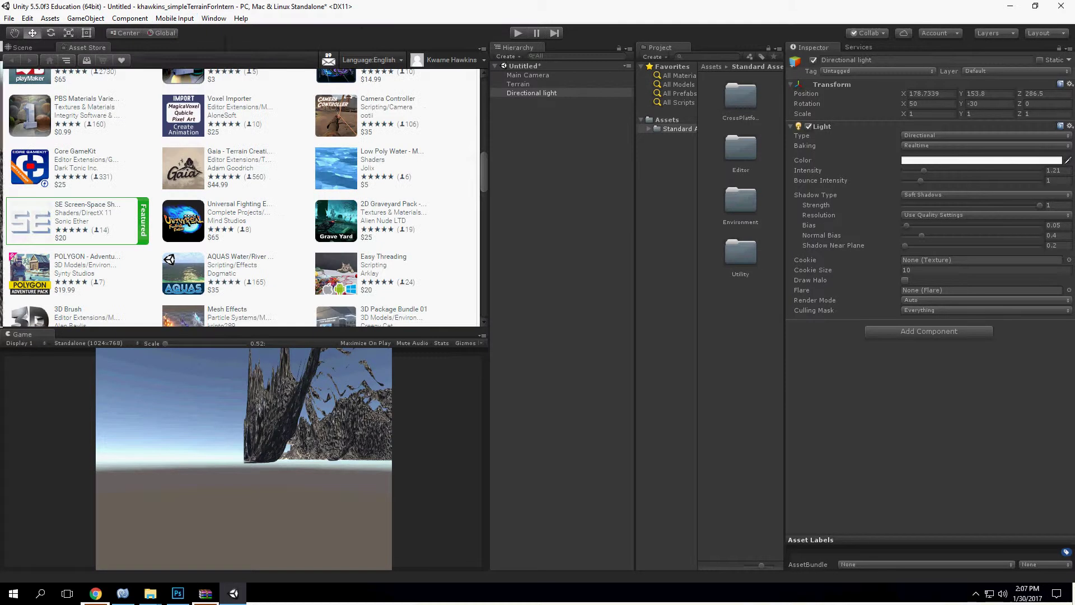
pyautogui.scroll(10, 244, 196)
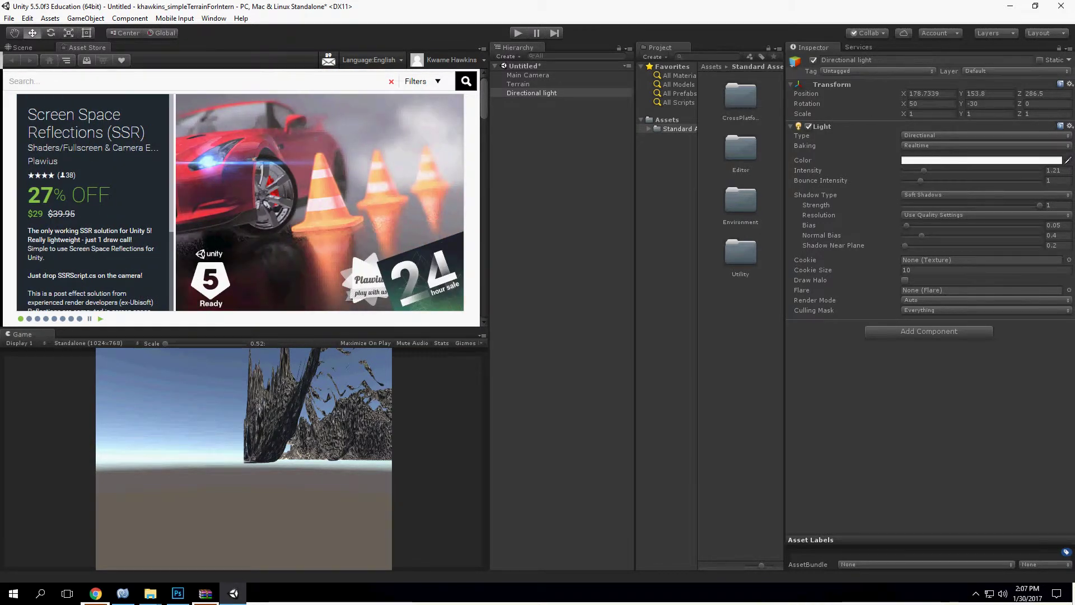
pyautogui.click(24, 81)
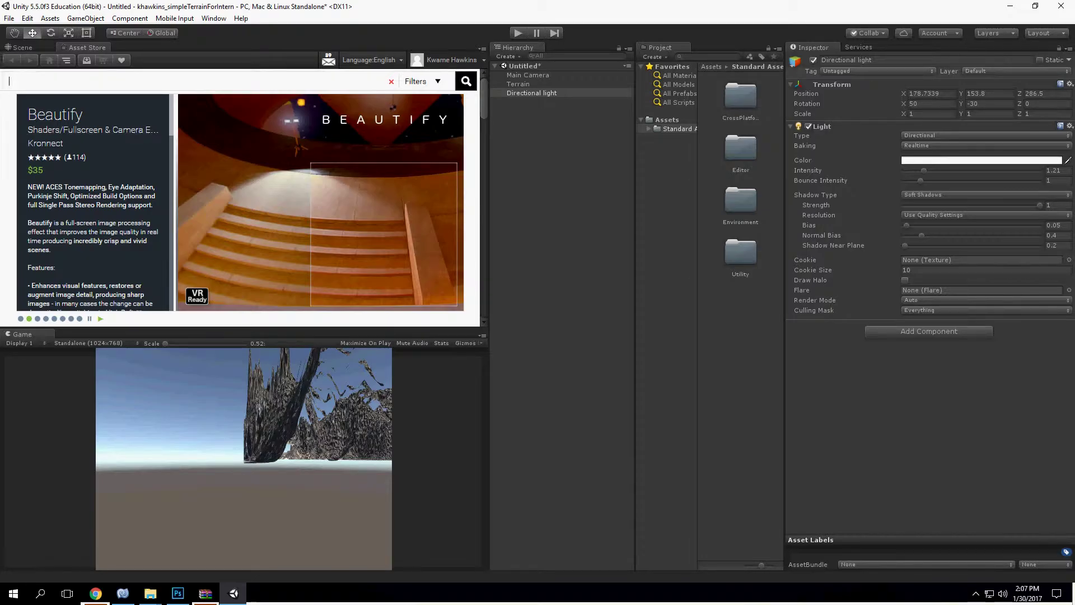
pyautogui.scroll(-5, 241, 196)
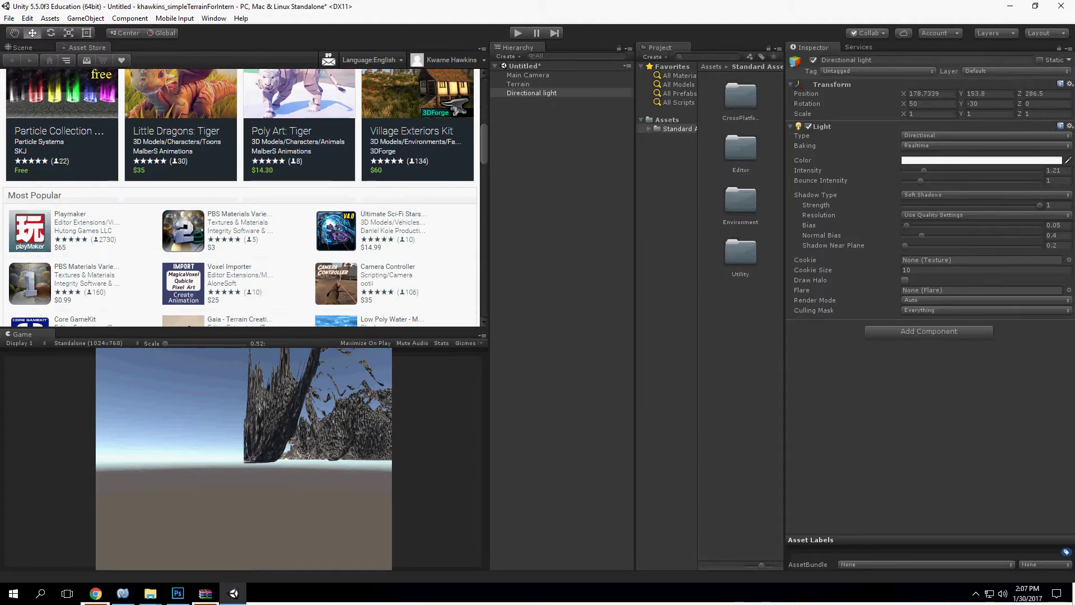
pyautogui.scroll(-3, 241, 196)
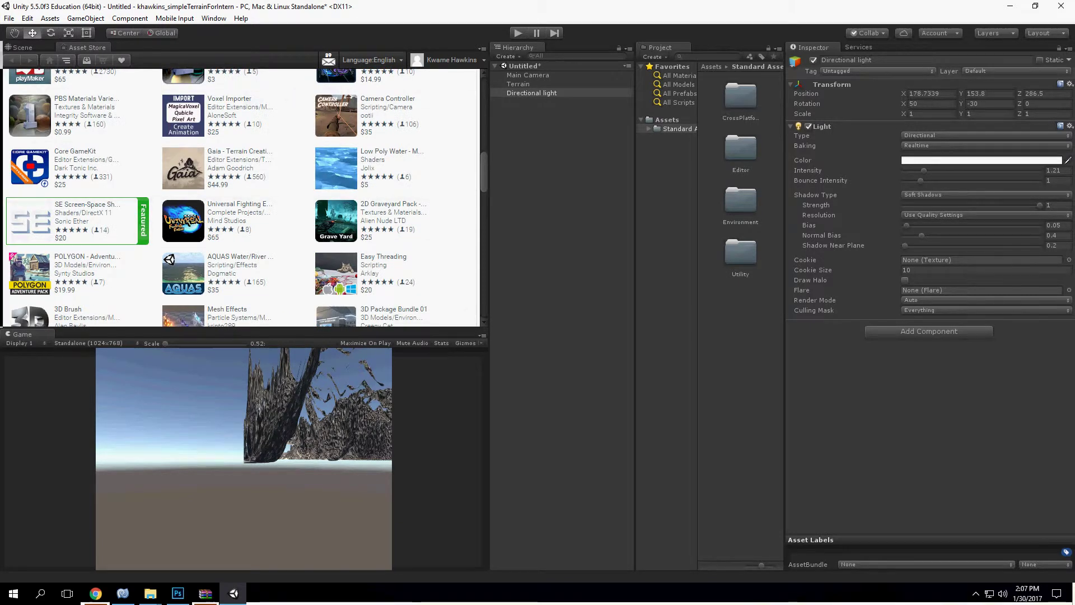
pyautogui.scroll(10, 241, 196)
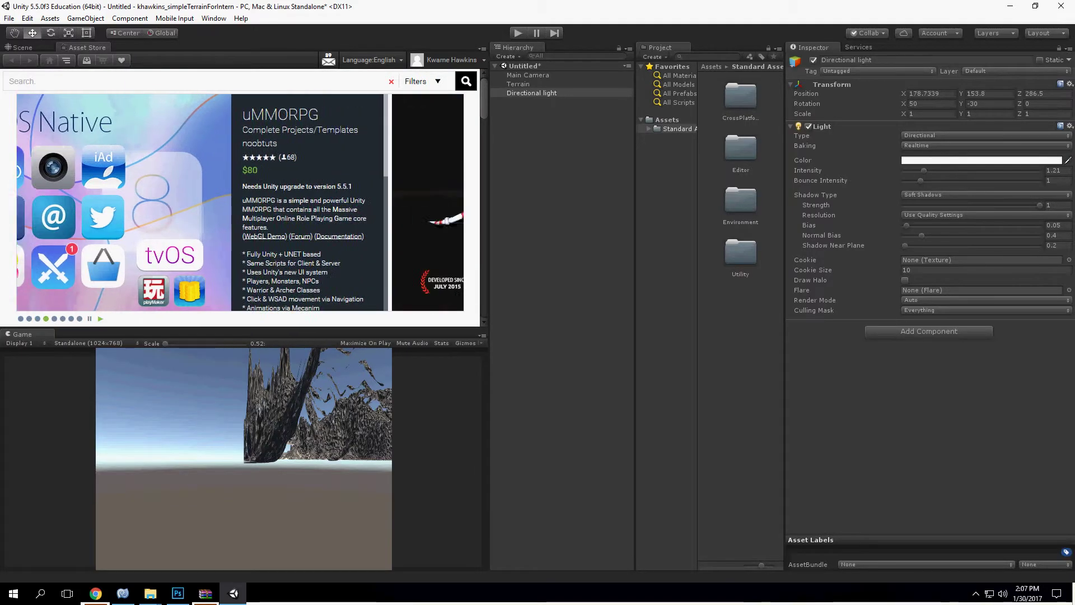
# Import the complete Free HDR Sky package from the account's Asset Store downloads
pyautogui.click(87, 61)
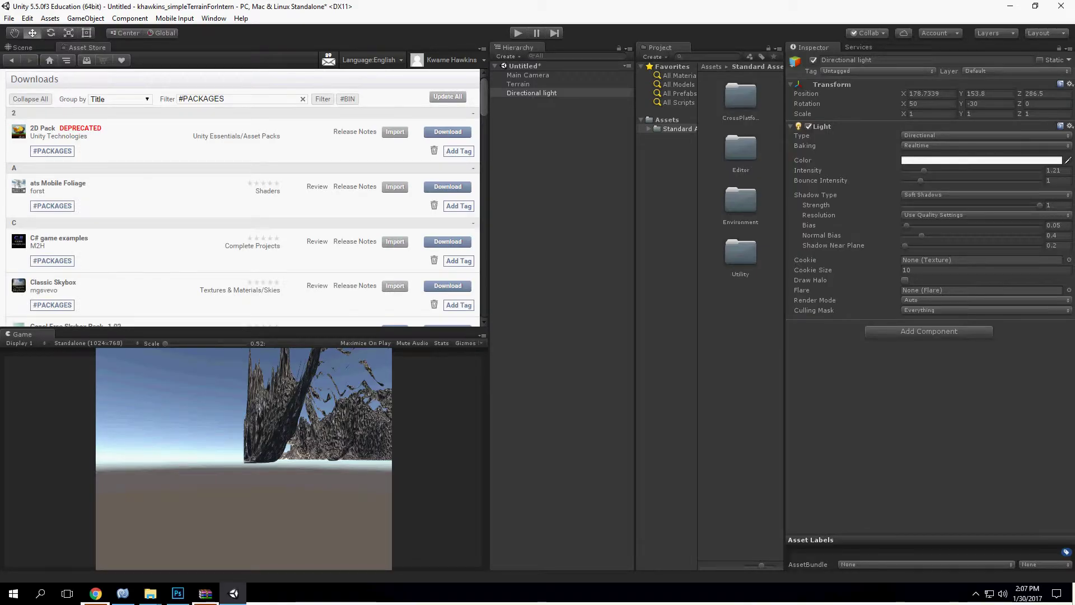
pyautogui.scroll(-3, 243, 196)
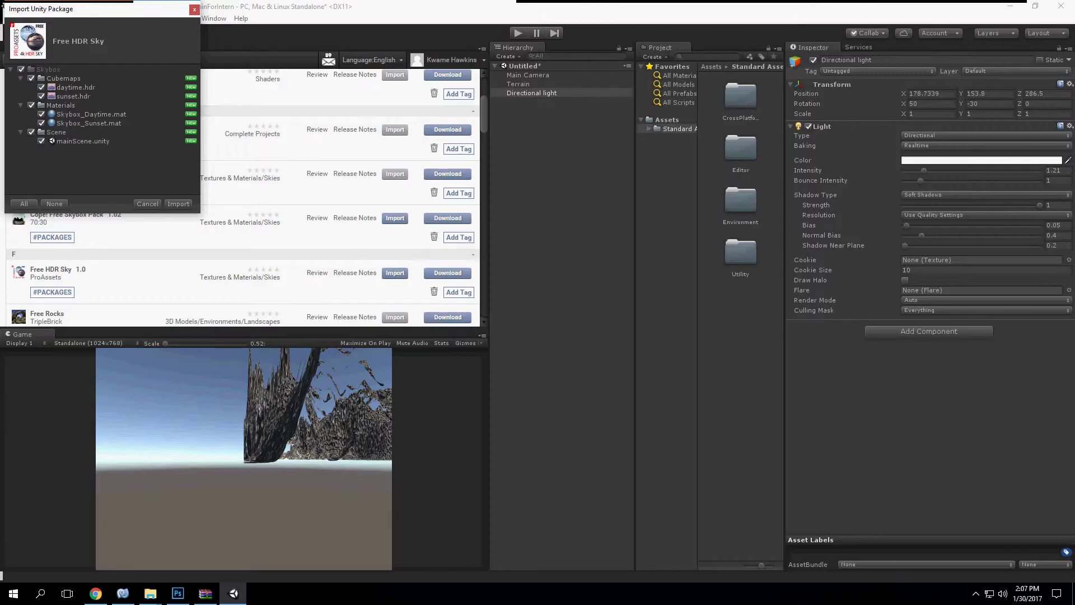
pyautogui.click(179, 203)
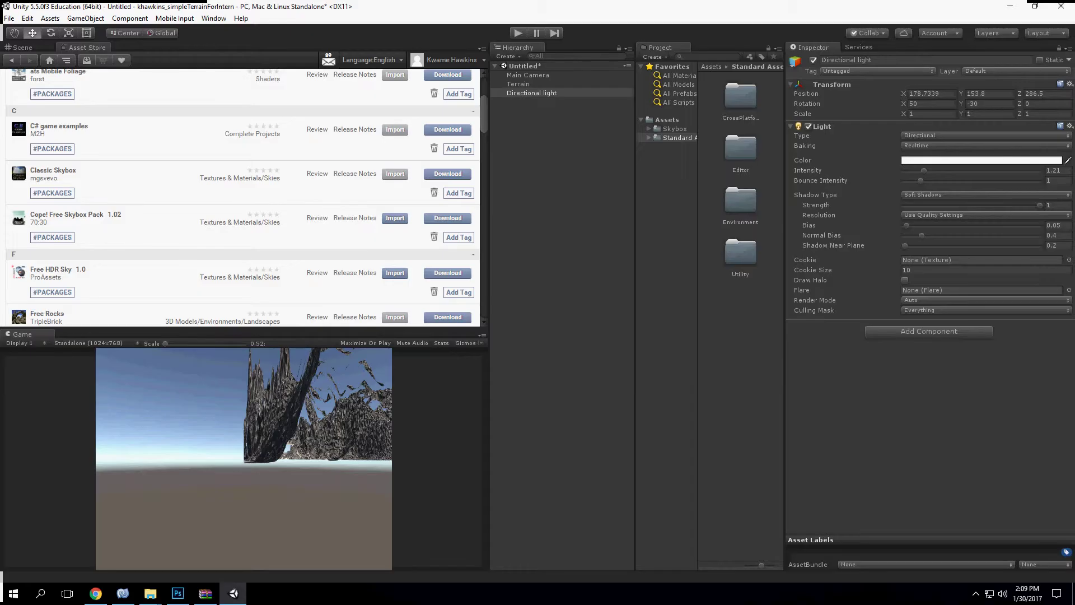
# Set the scene's environment lighting skybox to Skybox_Sunset and its ambient intensity to 0.77
pyautogui.click(22, 48)
pyautogui.moveTo(247, 190); pyautogui.dragTo(223, 186, button='right')
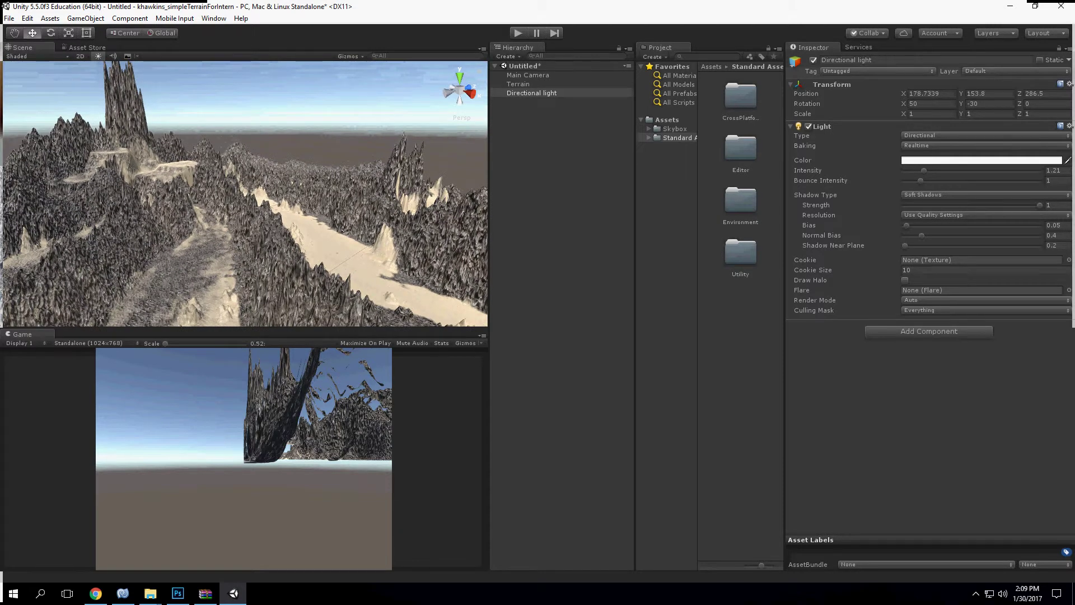
pyautogui.click(214, 19)
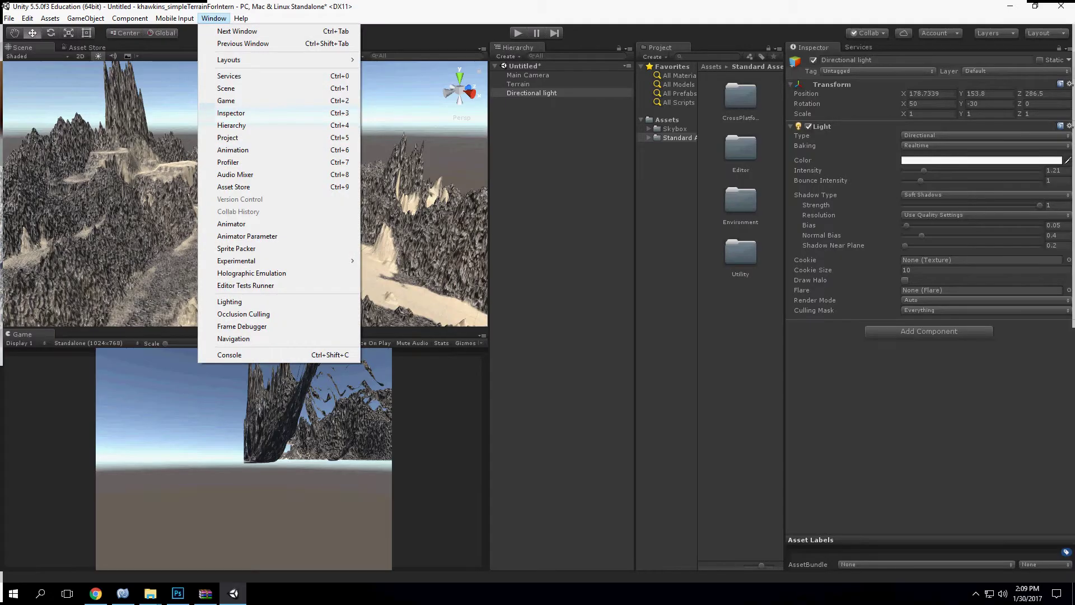
pyautogui.click(230, 301)
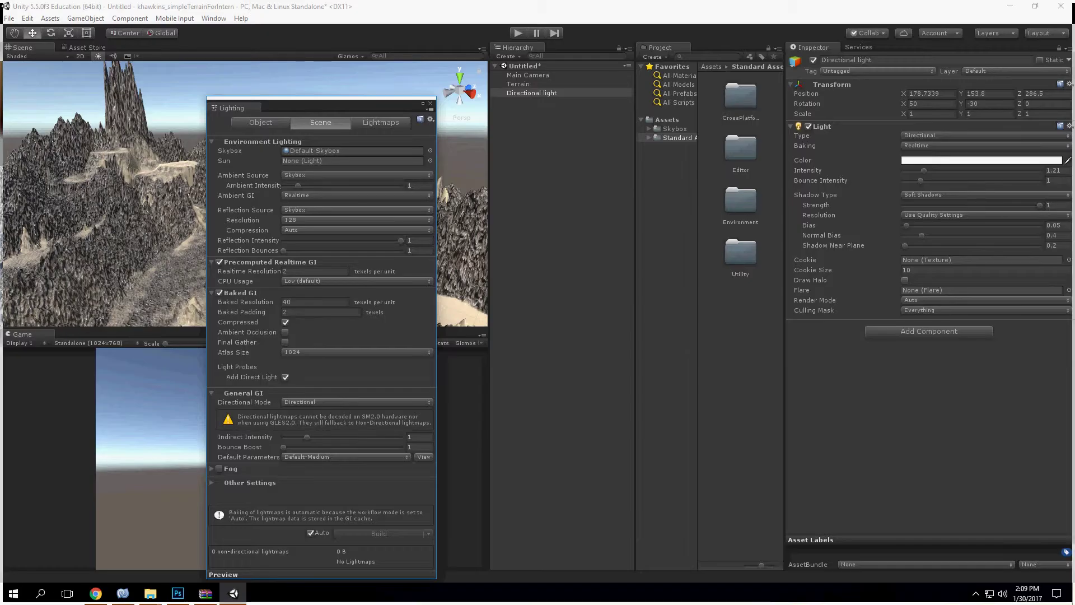
pyautogui.click(430, 151)
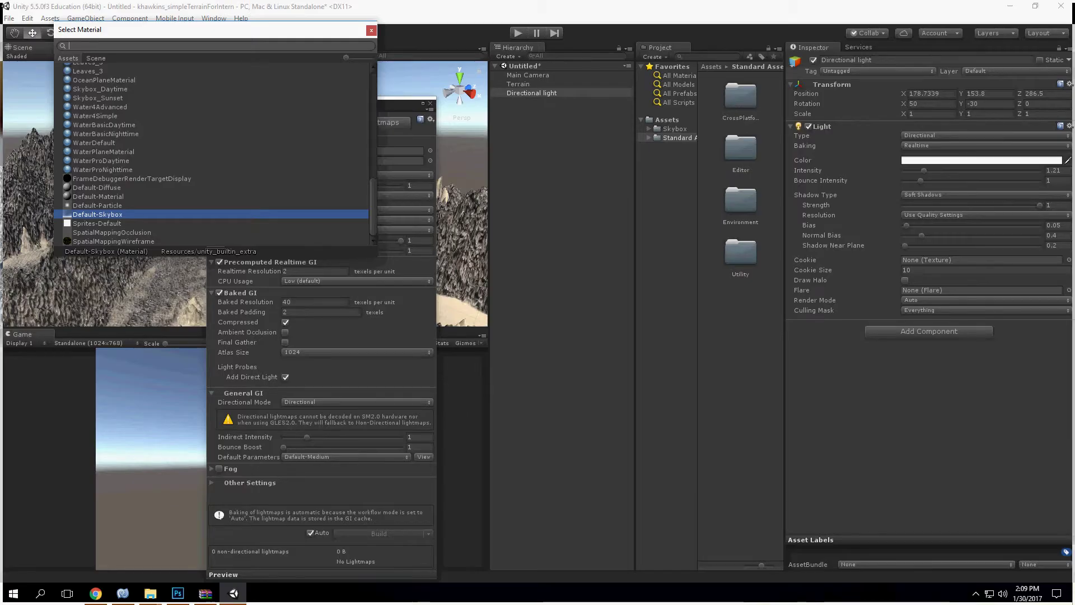
pyautogui.click(100, 89)
pyautogui.click(98, 98)
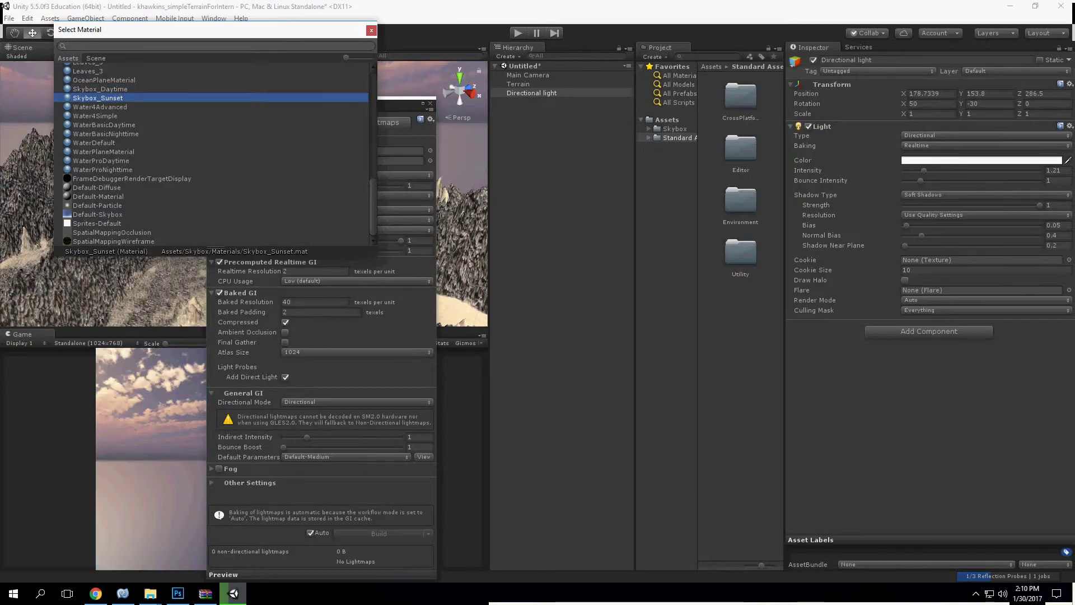
pyautogui.click(371, 29)
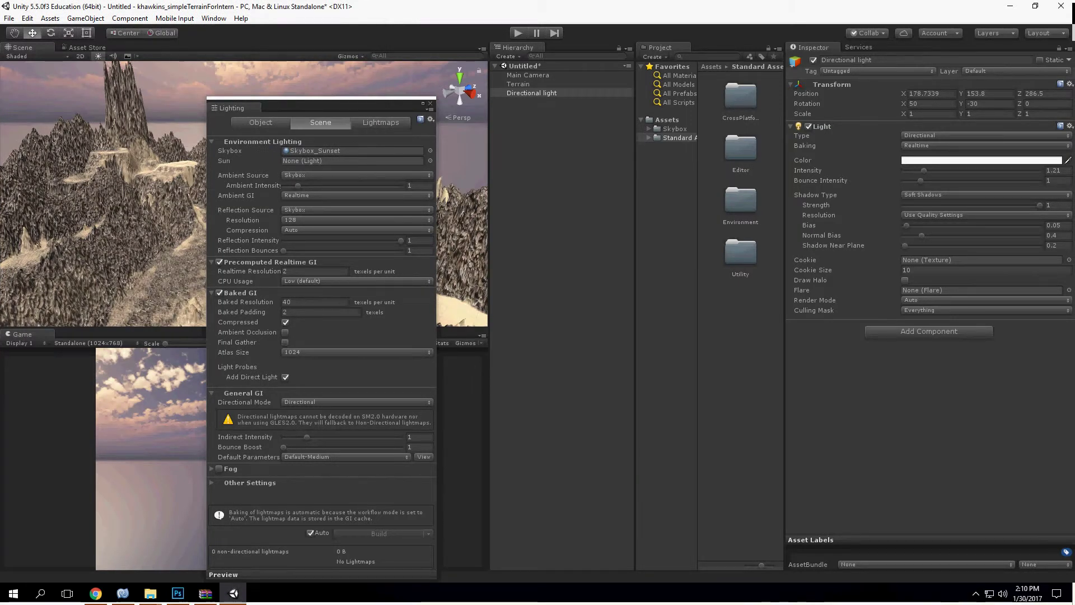
pyautogui.moveTo(298, 186)
pyautogui.mouseDown()
pyautogui.moveTo(392, 185)
pyautogui.moveTo(294, 185)
pyautogui.mouseUp()
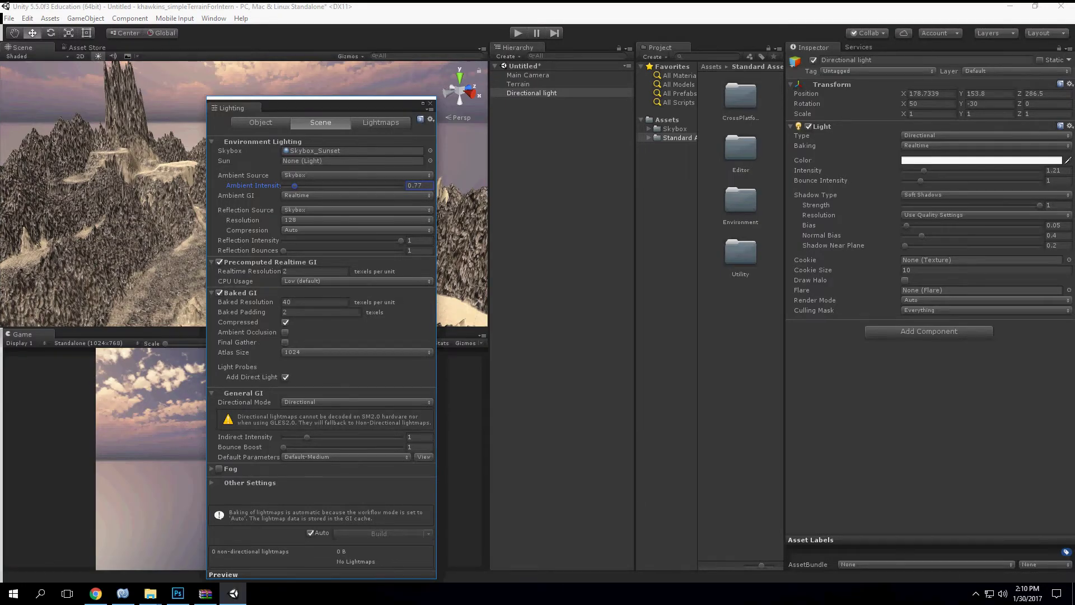
pyautogui.click(430, 103)
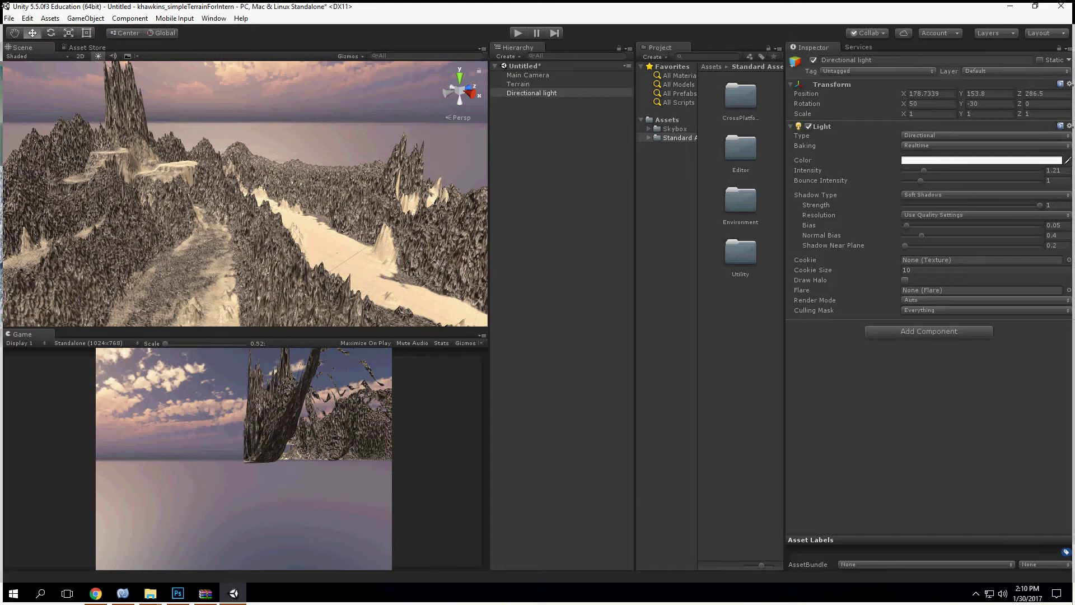
# Try a tan E1CB9C tint and a purple C99CE1 tint on the directional light, viewed from the canyon floor
pyautogui.scroll(5, 244, 194)
pyautogui.press('w')
pyautogui.moveTo(279, 213); pyautogui.dragTo(179, 163, button='right')
pyautogui.keyDown('alt'); pyautogui.moveTo(179, 162); pyautogui.dragTo(192, 173); pyautogui.keyUp('alt')
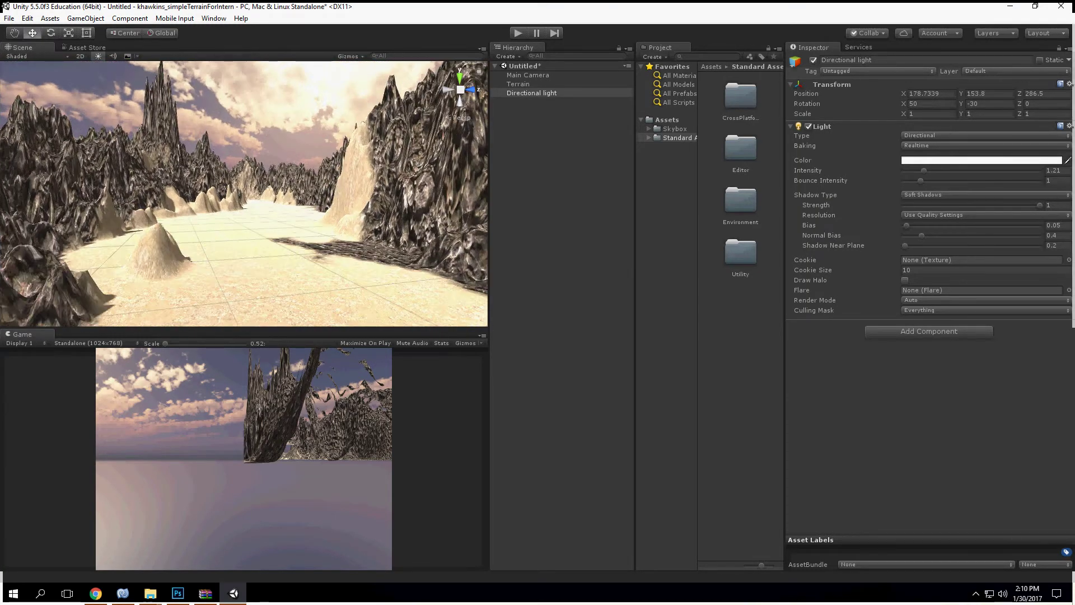
pyautogui.click(532, 93)
pyautogui.click(981, 160)
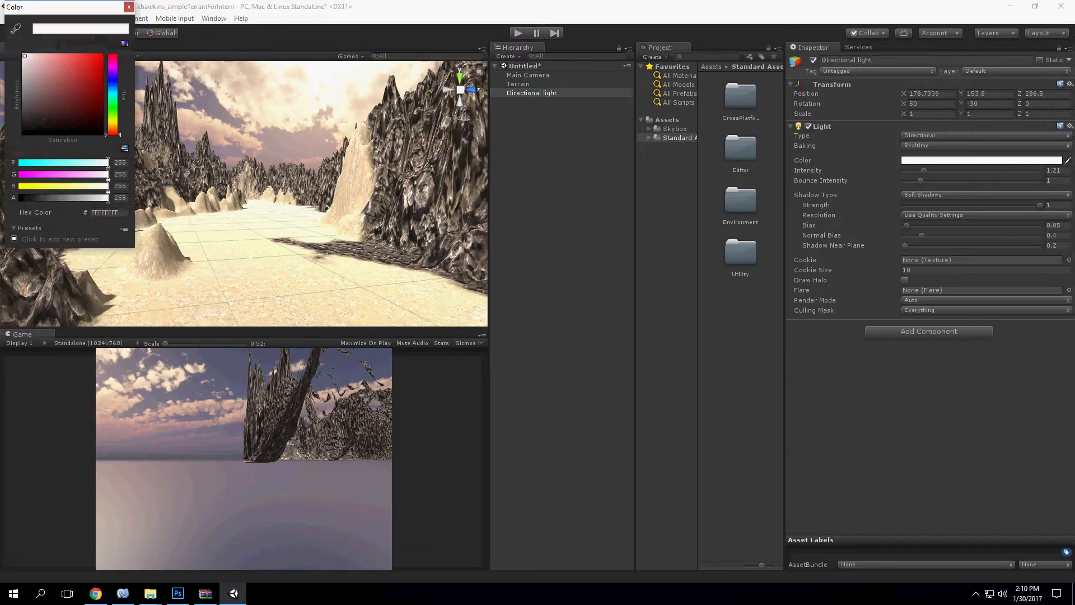
pyautogui.moveTo(114, 134); pyautogui.dragTo(113, 125)
pyautogui.moveTo(93, 56); pyautogui.dragTo(49, 65)
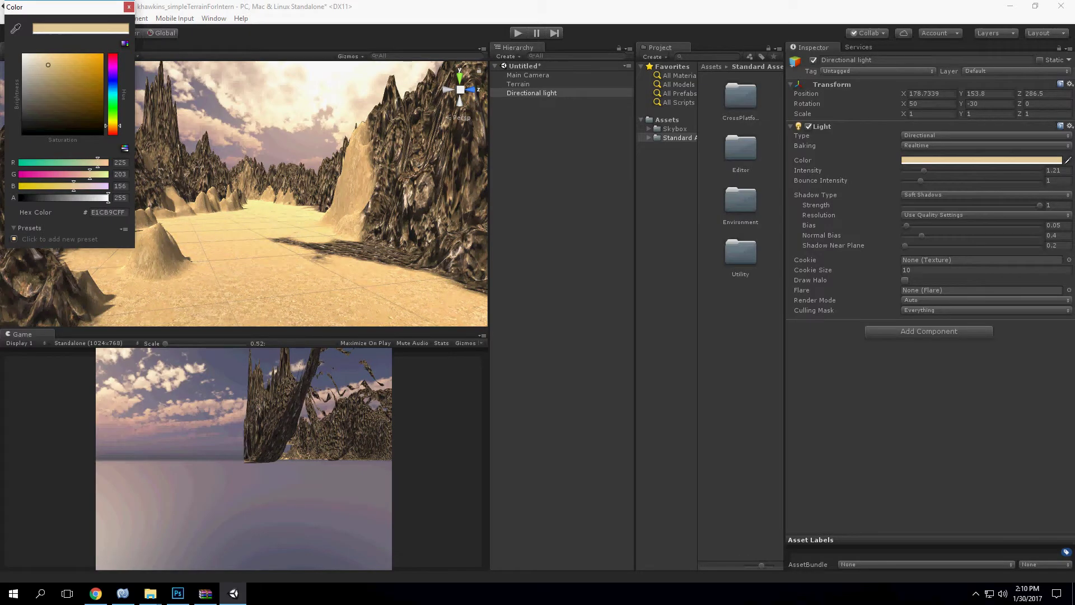
pyautogui.click(113, 73)
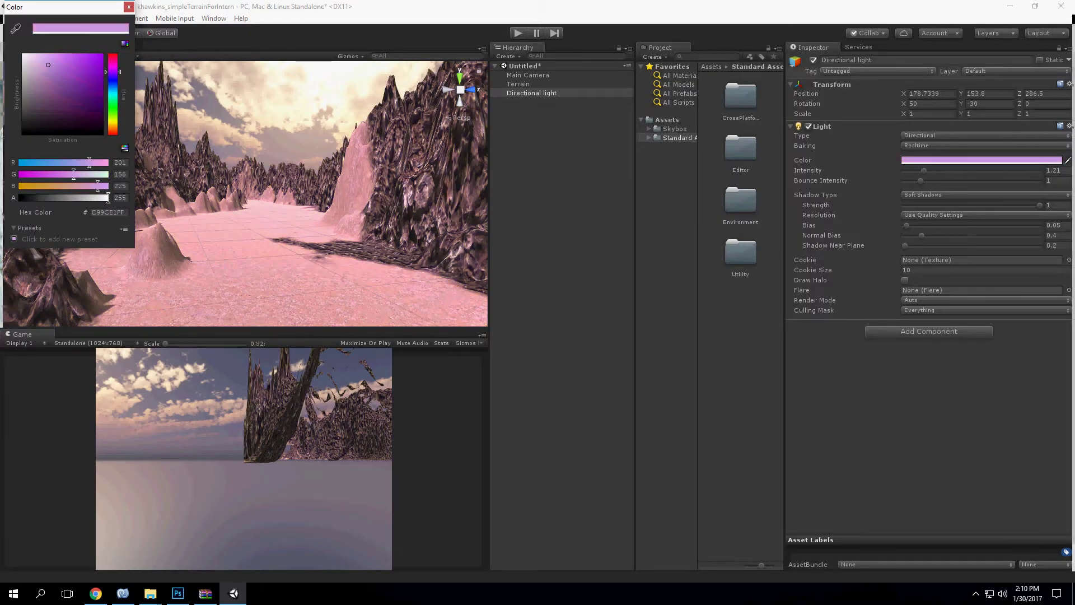
# Set the directional light's color to a pale warm cream, hex FFEFDBFF
pyautogui.moveTo(112, 72); pyautogui.dragTo(113, 128)
pyautogui.click(40, 56)
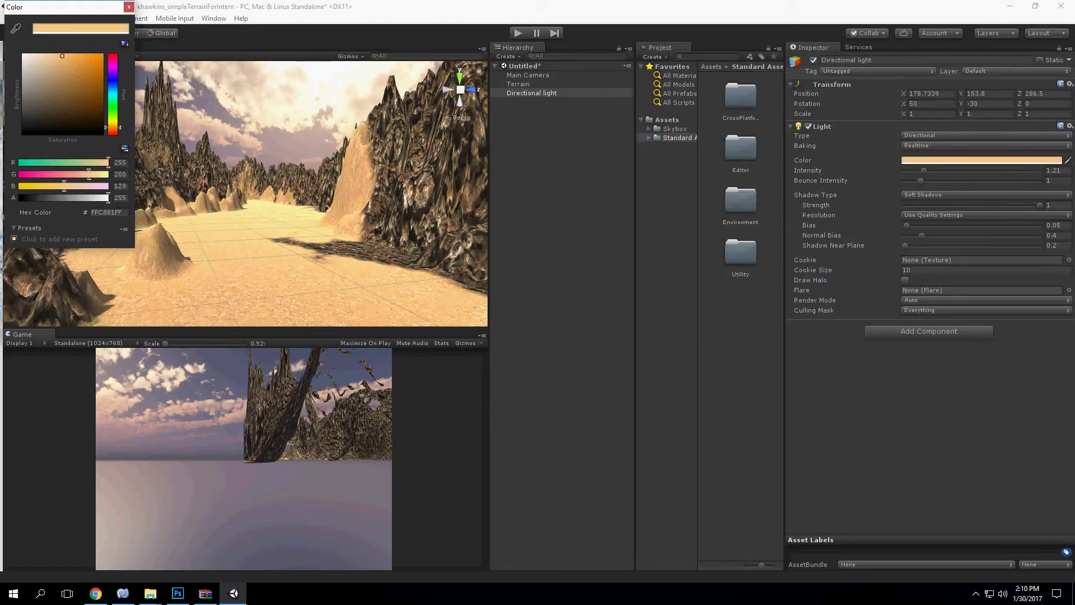
pyautogui.moveTo(39, 56)
pyautogui.mouseDown()
pyautogui.moveTo(23, 54)
pyautogui.moveTo(39, 56)
pyautogui.mouseUp()
pyautogui.click(113, 130)
pyautogui.click(34, 55)
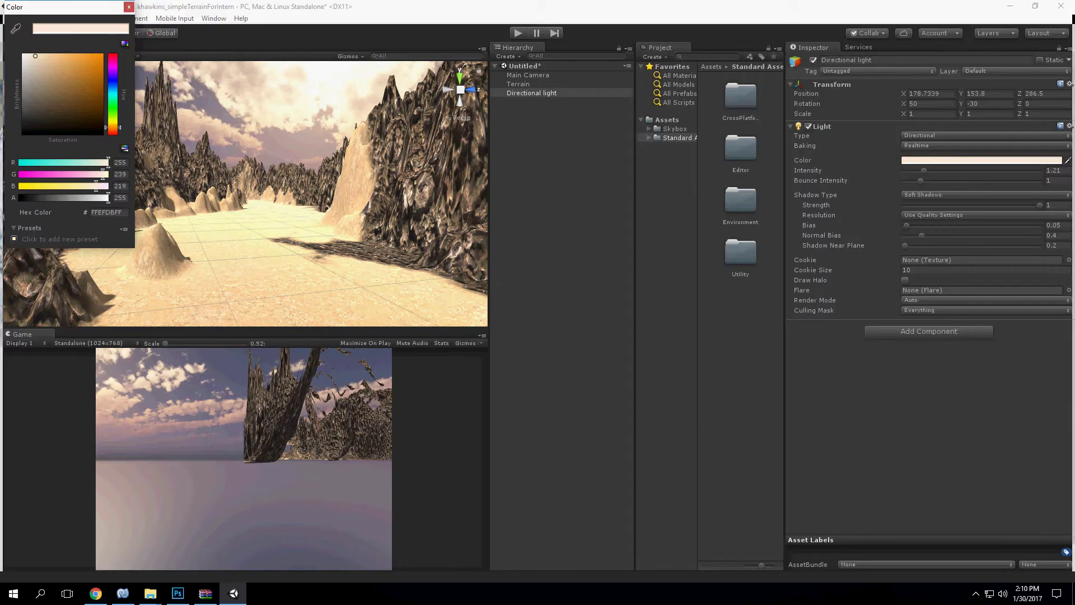
pyautogui.click(128, 7)
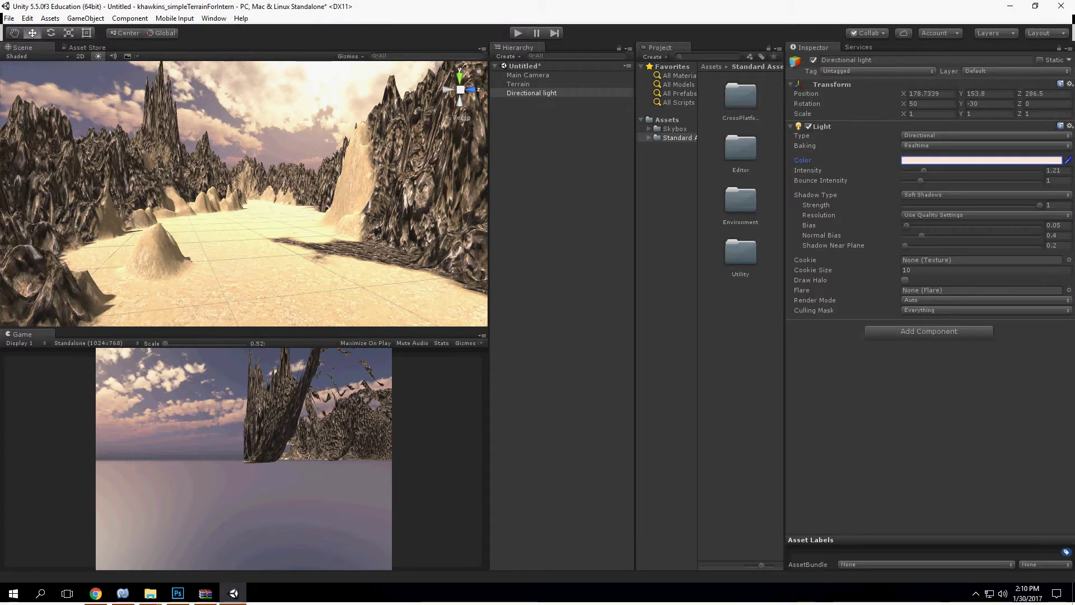
# Try an intensity of 0.5 on the directional light and settle on an intensity of 1
pyautogui.click(1056, 170)
pyautogui.write('0.5')
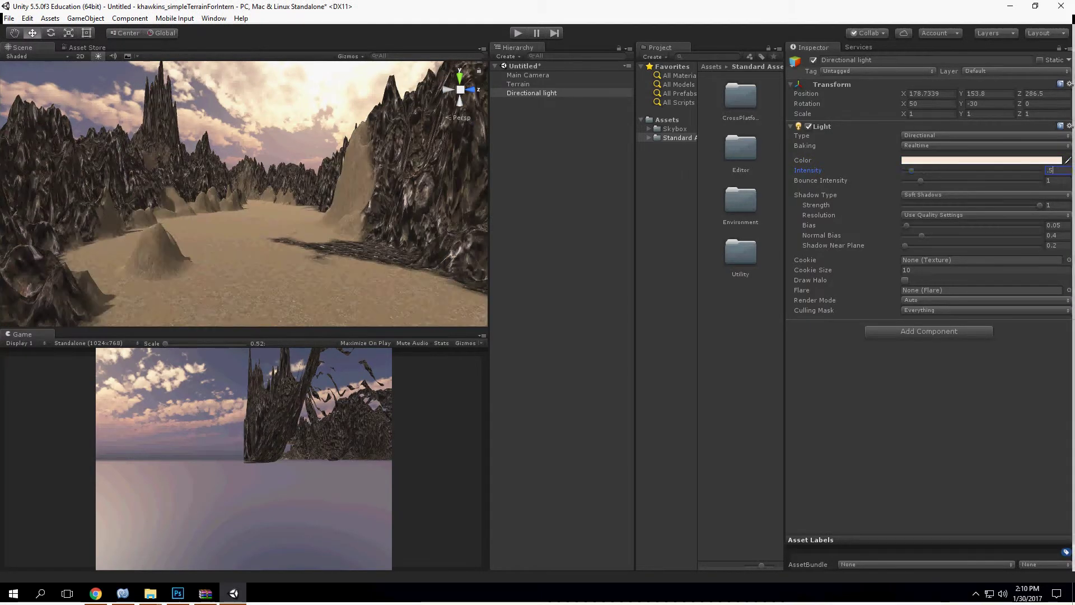
pyautogui.click(1056, 170)
pyautogui.write('1')
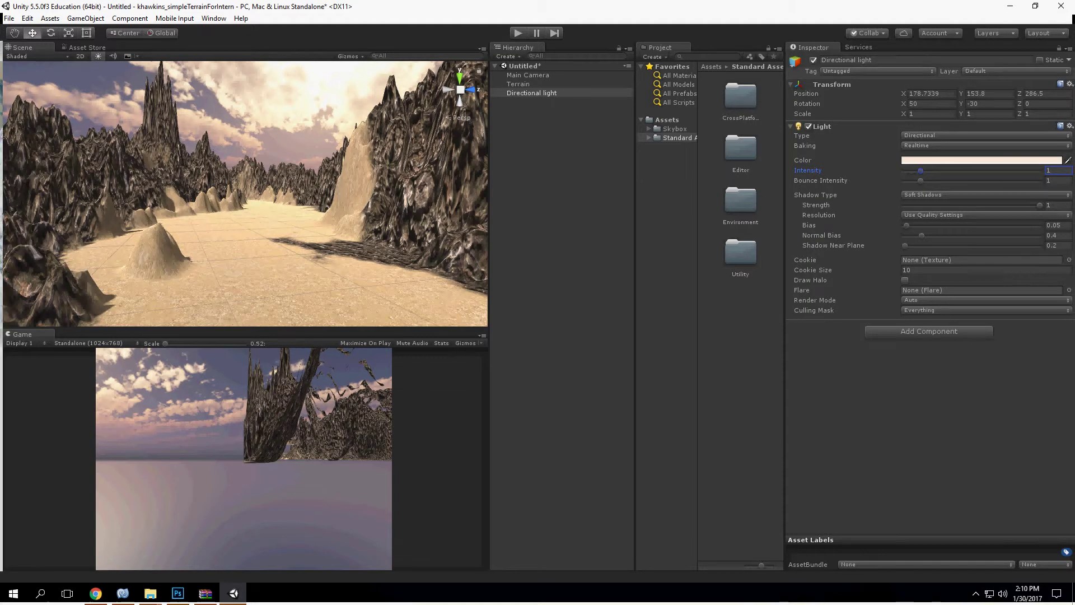
# Import the full Characters standard asset package into the project
pyautogui.moveTo(244, 193)
pyautogui.mouseDown(button='right')
pyautogui.moveTo(210, 194)
pyautogui.moveTo(257, 193)
pyautogui.moveTo(243, 193)
pyautogui.moveTo(255, 193)
pyautogui.moveTo(257, 235)
pyautogui.moveTo(235, 243)
pyautogui.moveTo(221, 199)
pyautogui.moveTo(280, 217)
pyautogui.moveTo(224, 198)
pyautogui.mouseUp(button='right')
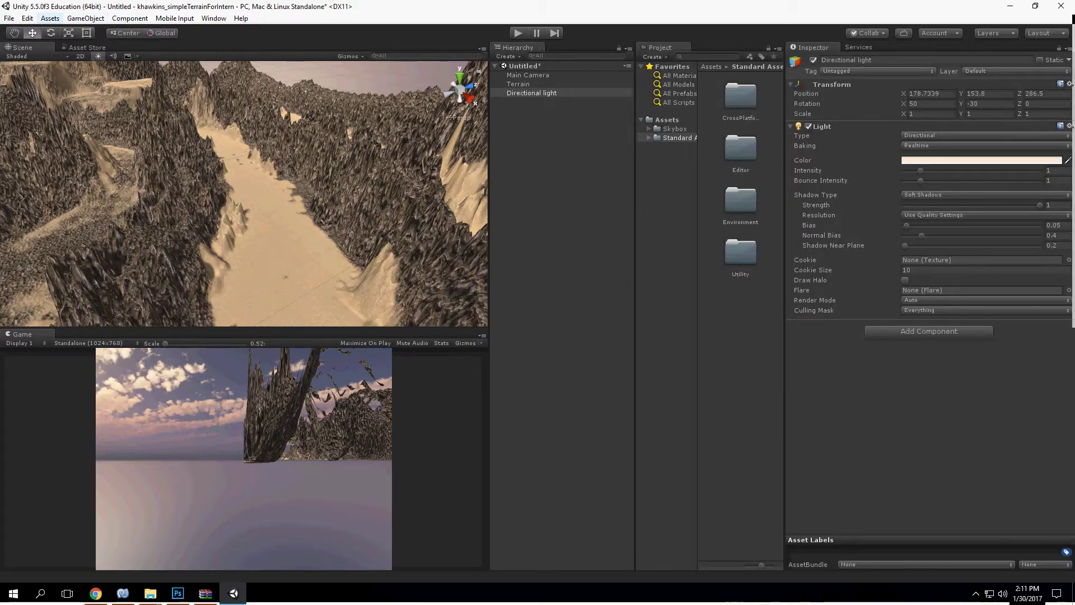
pyautogui.click(50, 18)
pyautogui.moveTo(140, 113)
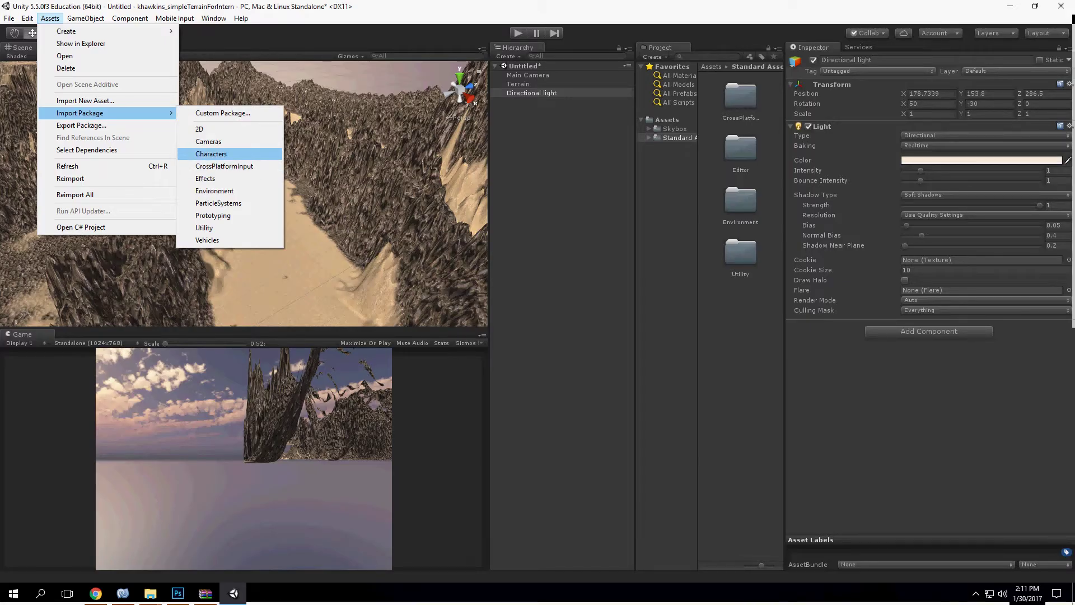
pyautogui.click(211, 153)
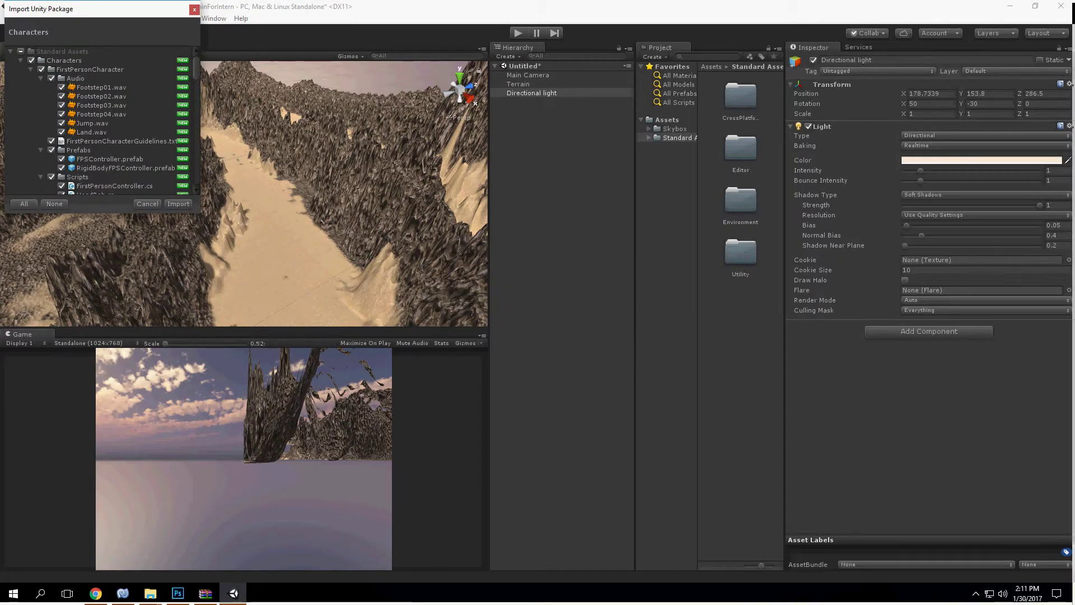
pyautogui.click(178, 204)
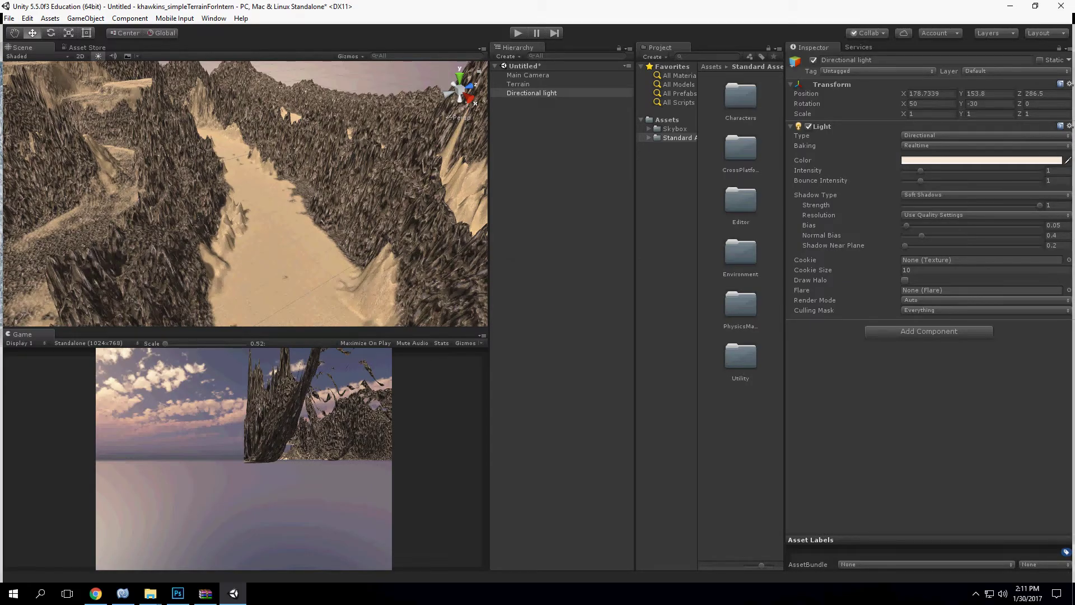
# Place the FPSController prefab from the first-person character's Prefabs folder on the sandy canyon floor, at about X 260, Z 352
pyautogui.doubleClick(740, 98)
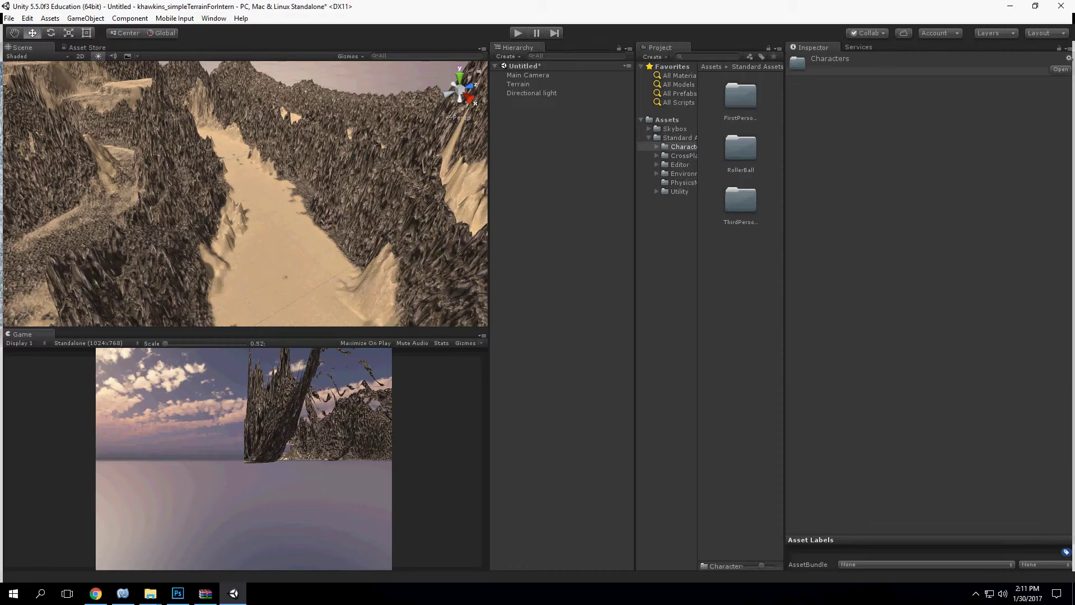
pyautogui.doubleClick(740, 96)
pyautogui.doubleClick(741, 148)
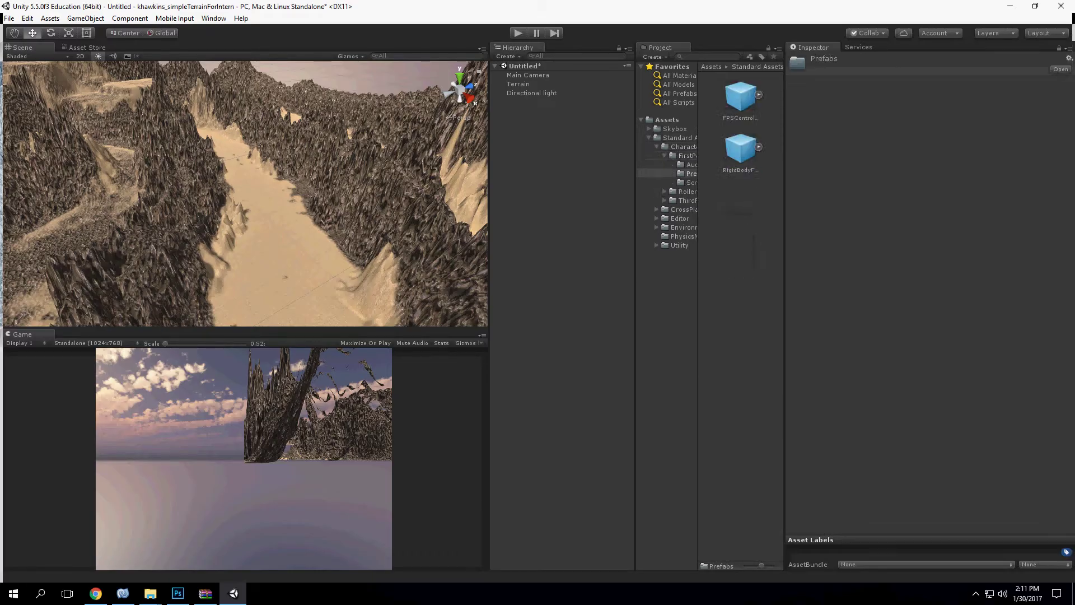
pyautogui.click(741, 97)
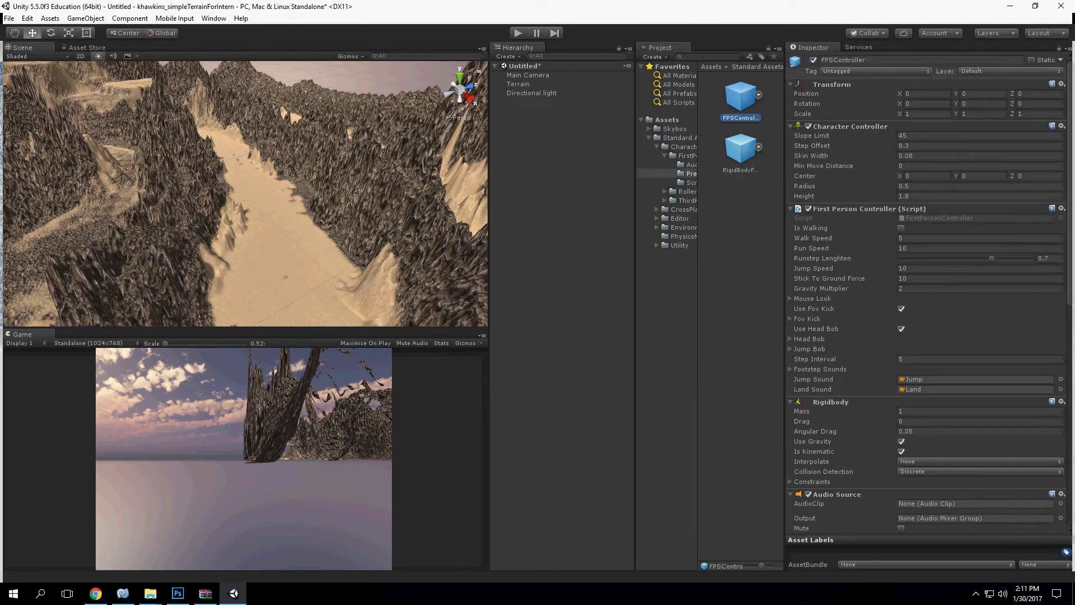
pyautogui.moveTo(740, 96); pyautogui.dragTo(269, 215)
# Raise the FPSController above the canyon floor to Y 2.87
pyautogui.scroll(10, 269, 215)
pyautogui.moveTo(280, 241); pyautogui.dragTo(249, 176, button='middle')
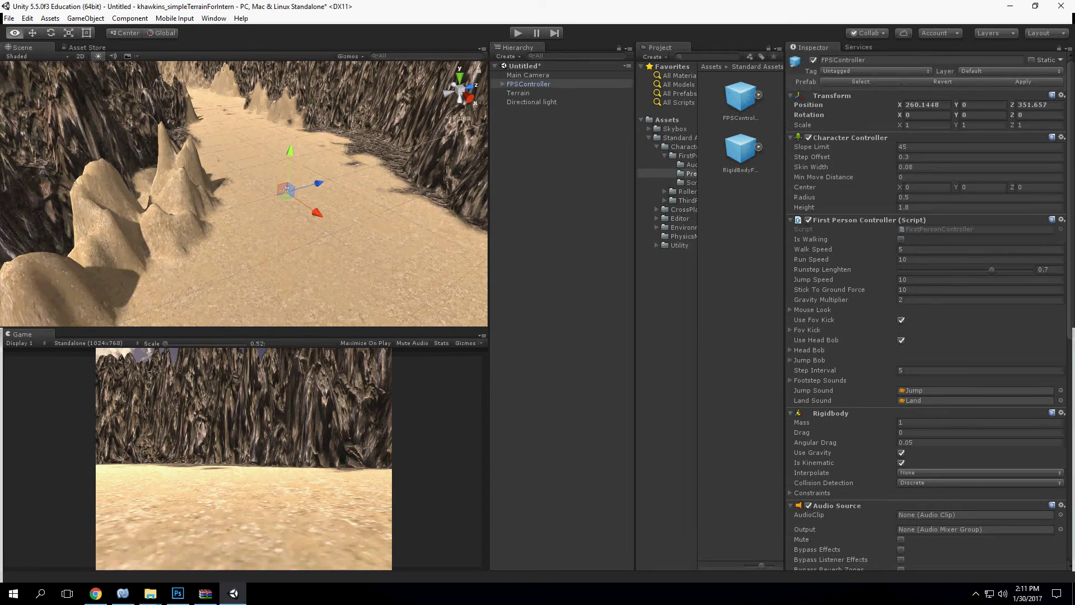
pyautogui.moveTo(290, 151); pyautogui.dragTo(293, 131)
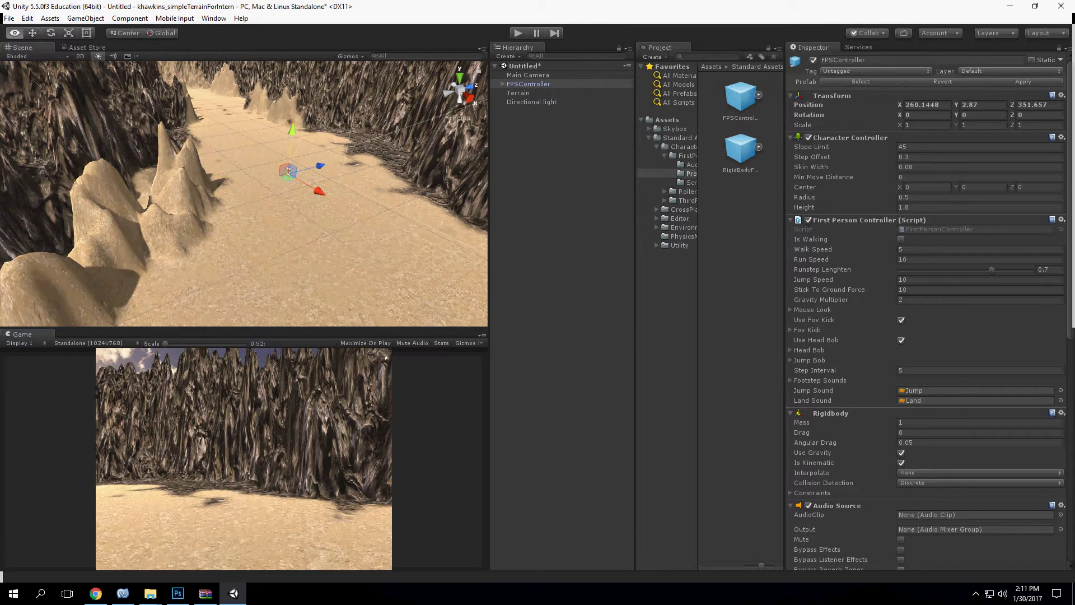
# Delete the Main Camera from the scene
pyautogui.moveTo(292, 134); pyautogui.dragTo(243, 144, button='middle')
pyautogui.click(528, 75)
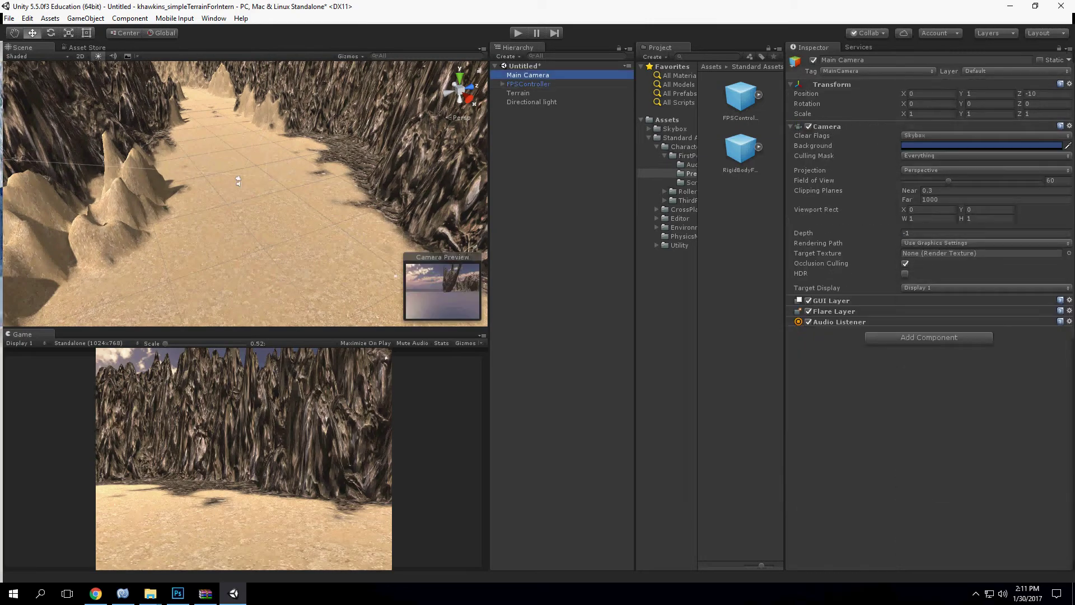
pyautogui.press('Delete')
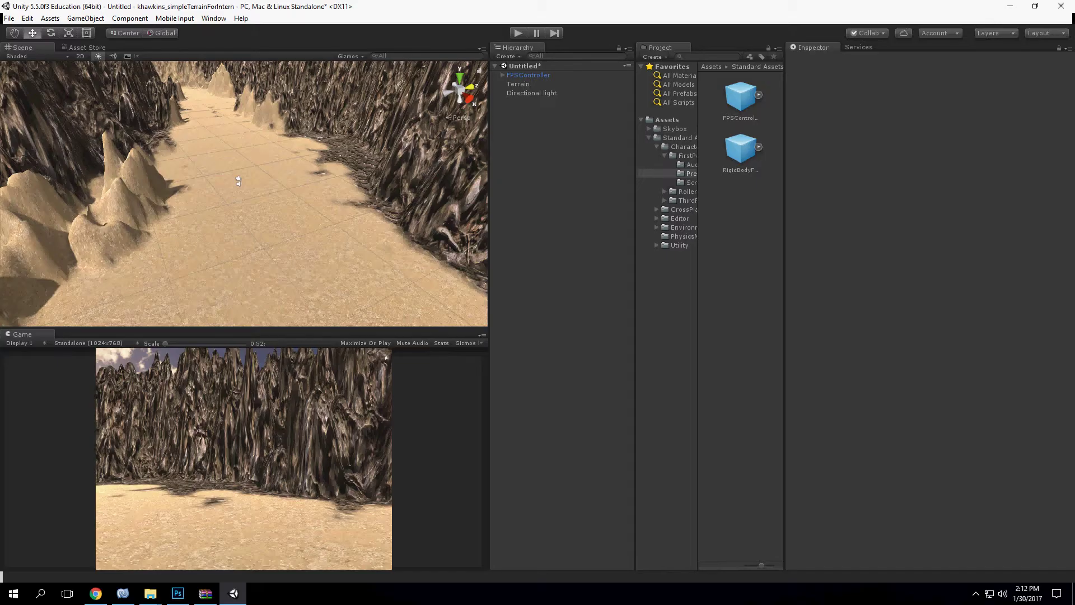
# Enlarge the Game view and play the scene, walking the first-person character forward through the canyon
pyautogui.moveTo(292, 327); pyautogui.dragTo(291, 207)
pyautogui.hotkey('ctrl', 'p')
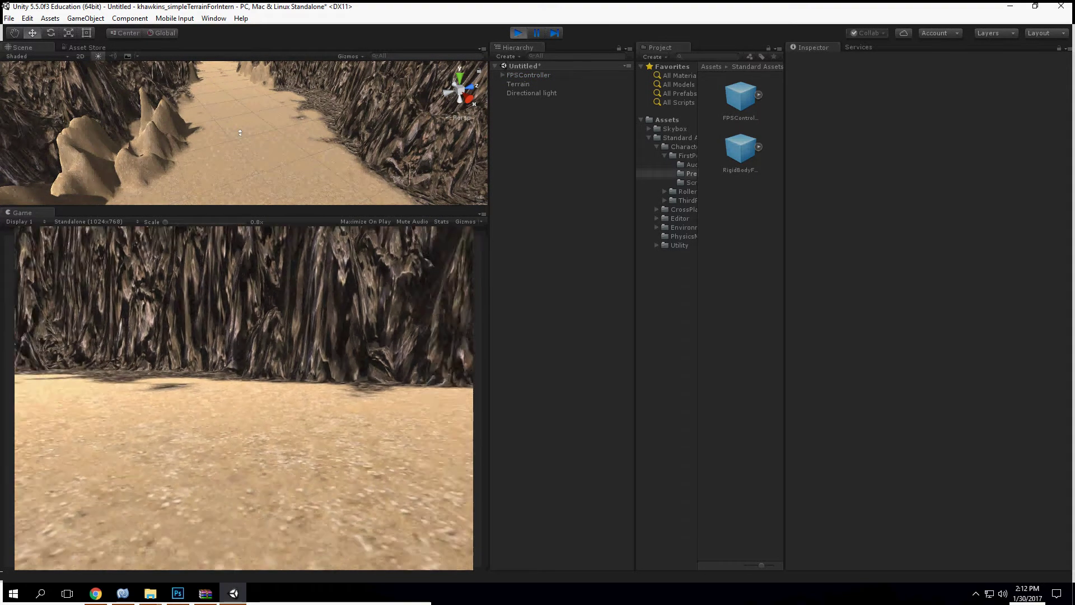
pyautogui.press('w')
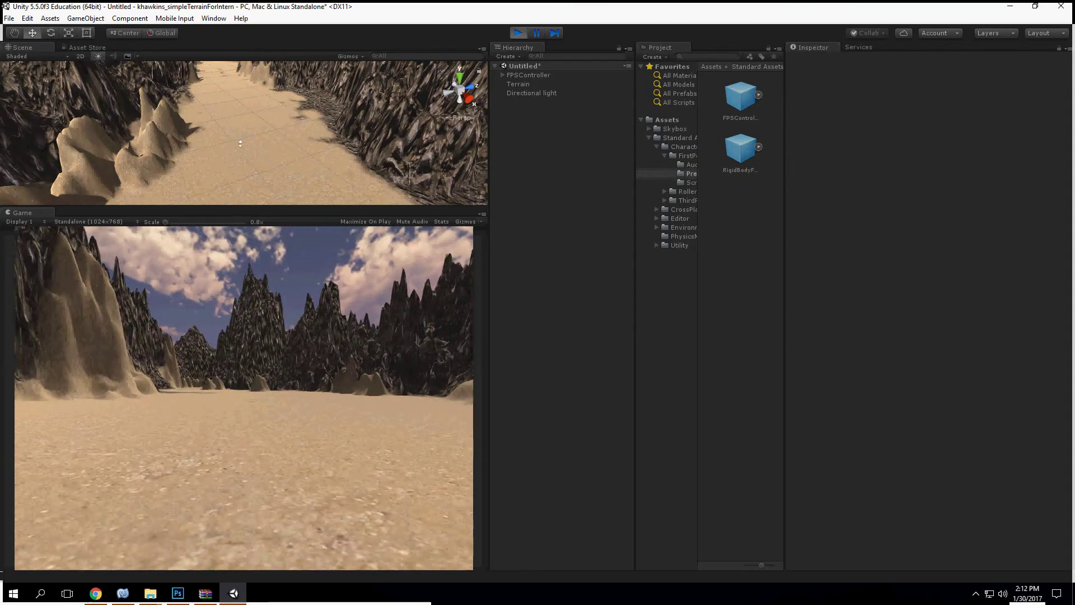
pyautogui.press('w')
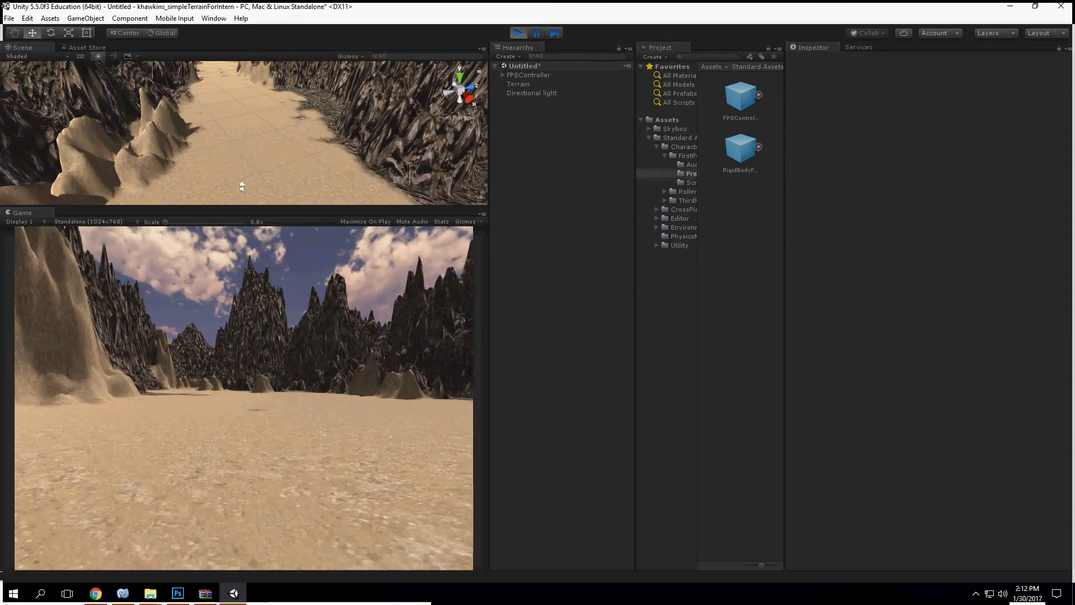
pyautogui.press('w')
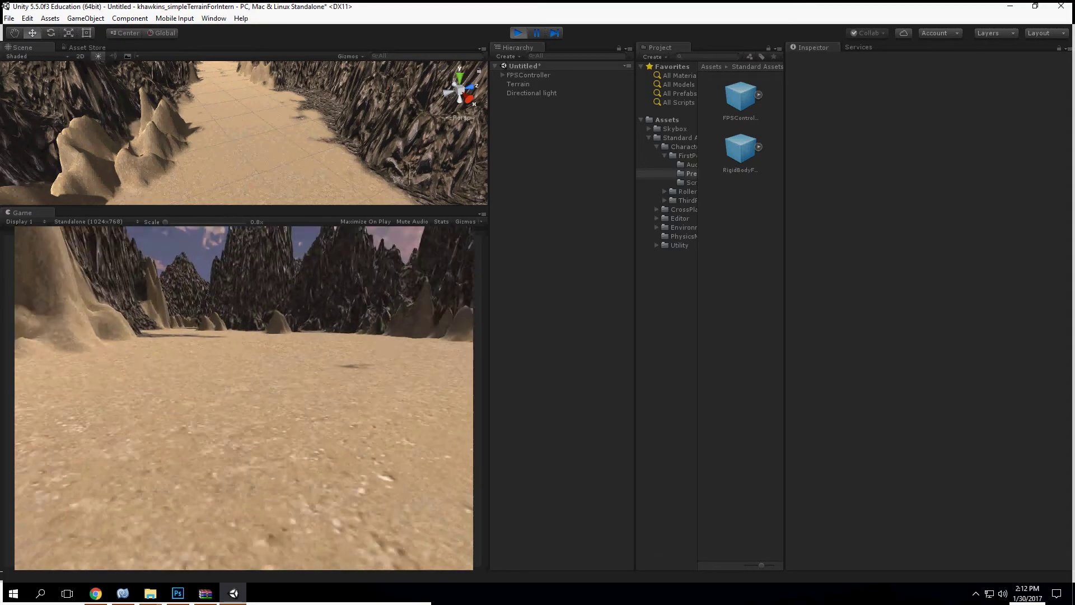
# Walk and jump the first-person character through the canyon and over the rocky slopes to examine the terrain and sky
pyautogui.press('w')
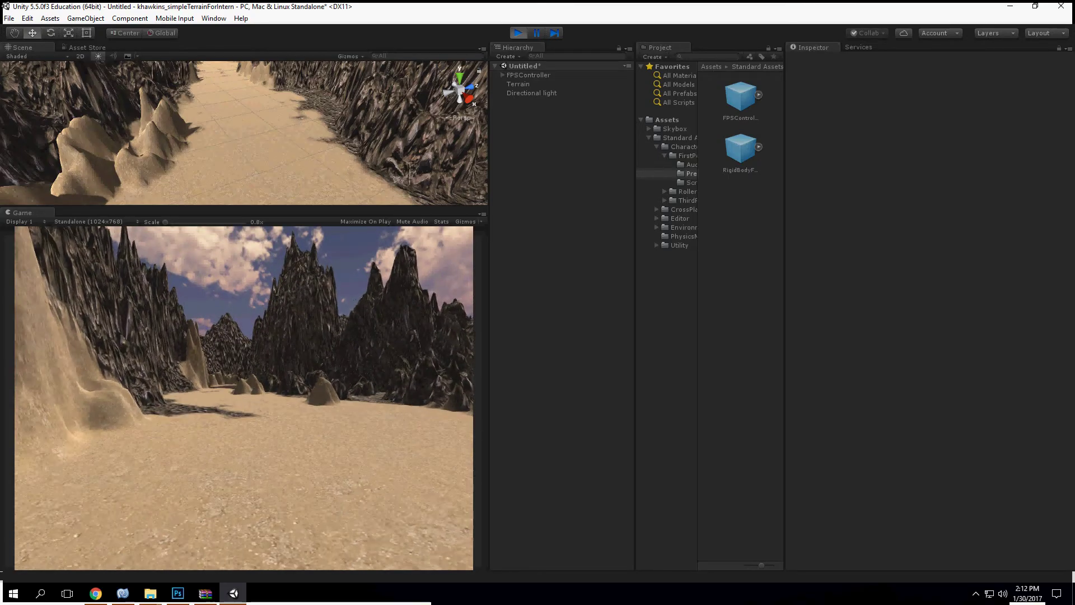
pyautogui.press('w')
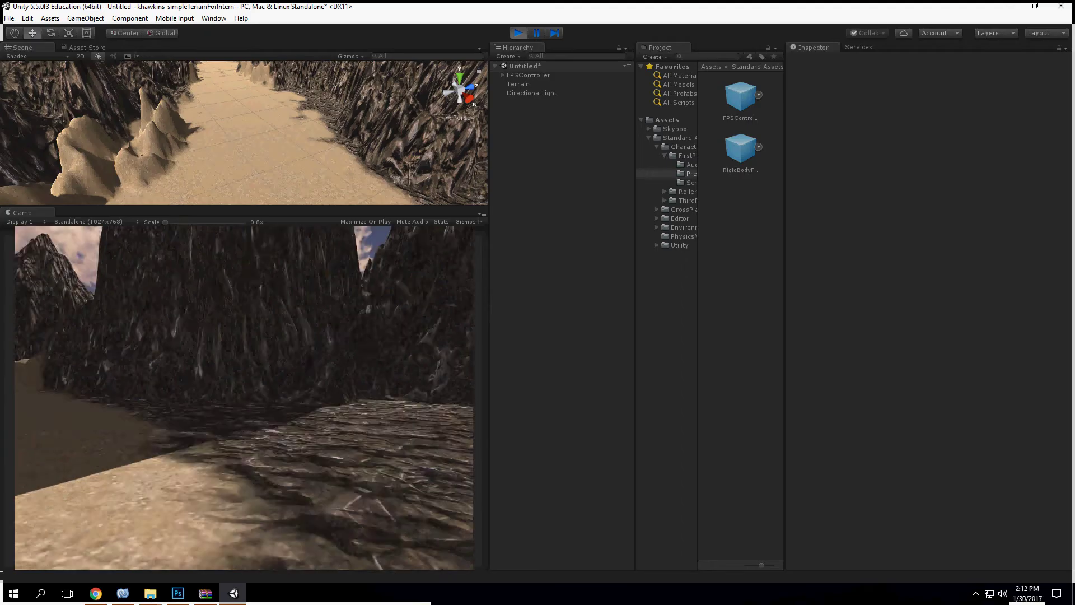
pyautogui.press('w')
pyautogui.press('space')
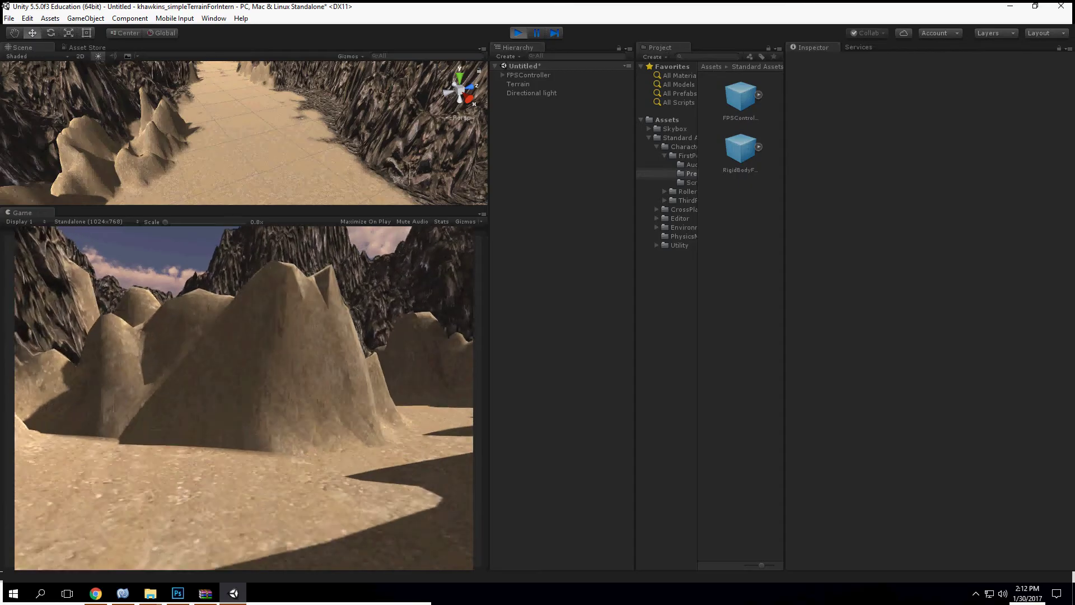
pyautogui.press('w')
pyautogui.press('space')
pyautogui.press('space')
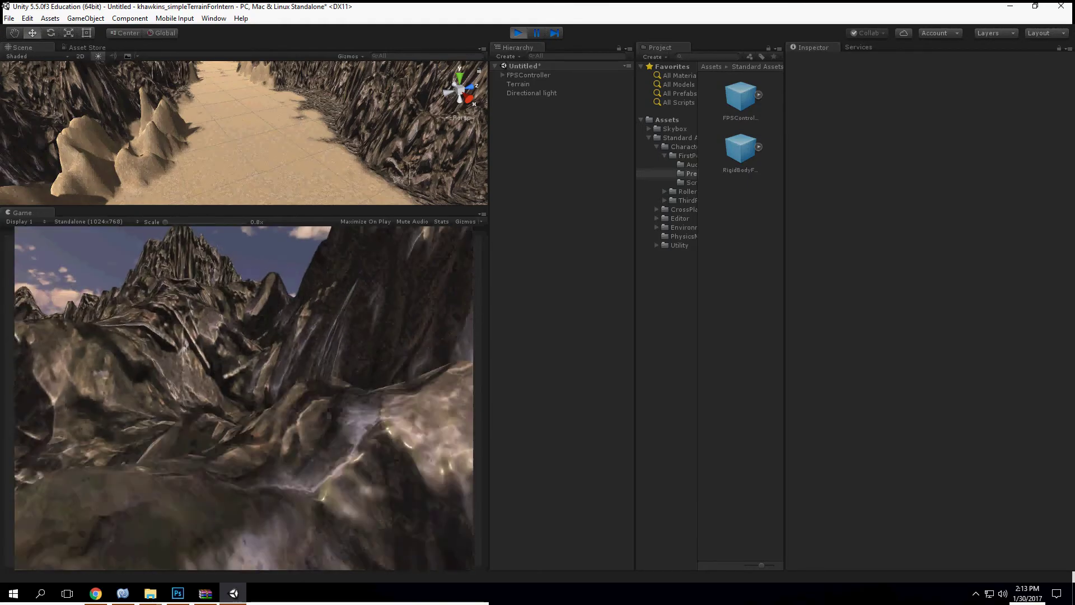
pyautogui.press('w')
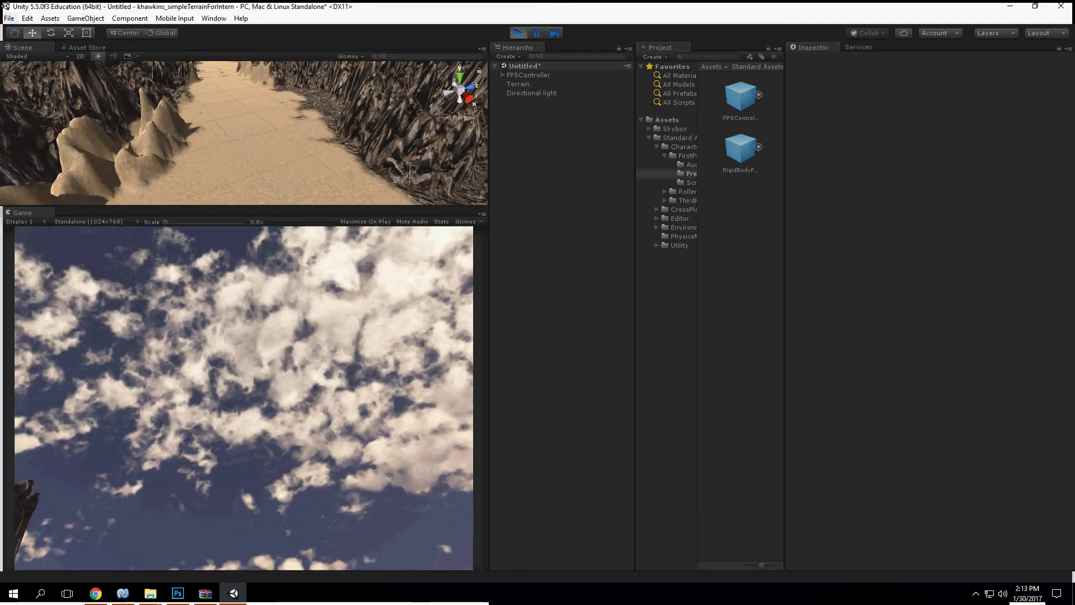
# Try to save the scene during play, and exit play mode
pyautogui.click(9, 19)
pyautogui.click(37, 59)
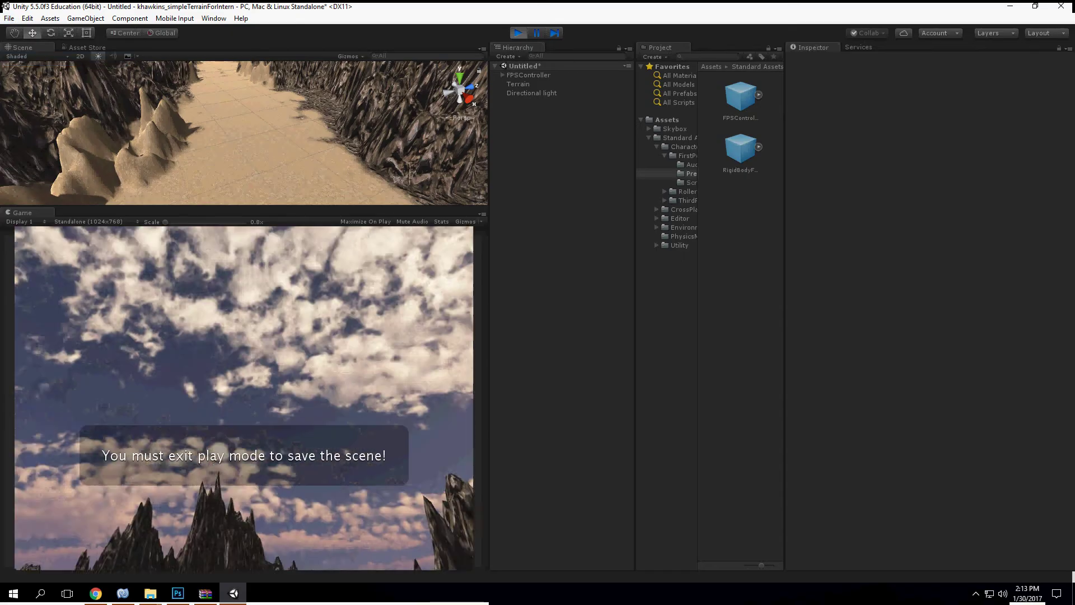
pyautogui.click(518, 33)
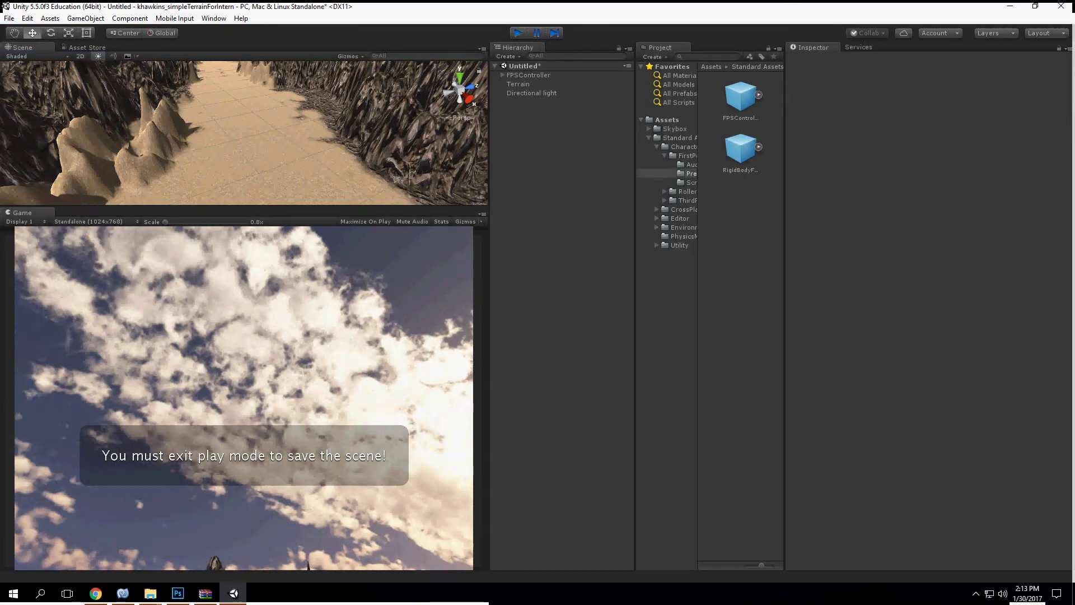
# Save the scene in a new scenes folder inside Assets, named with the project name's prefix followed by _terrain01
pyautogui.click(9, 18)
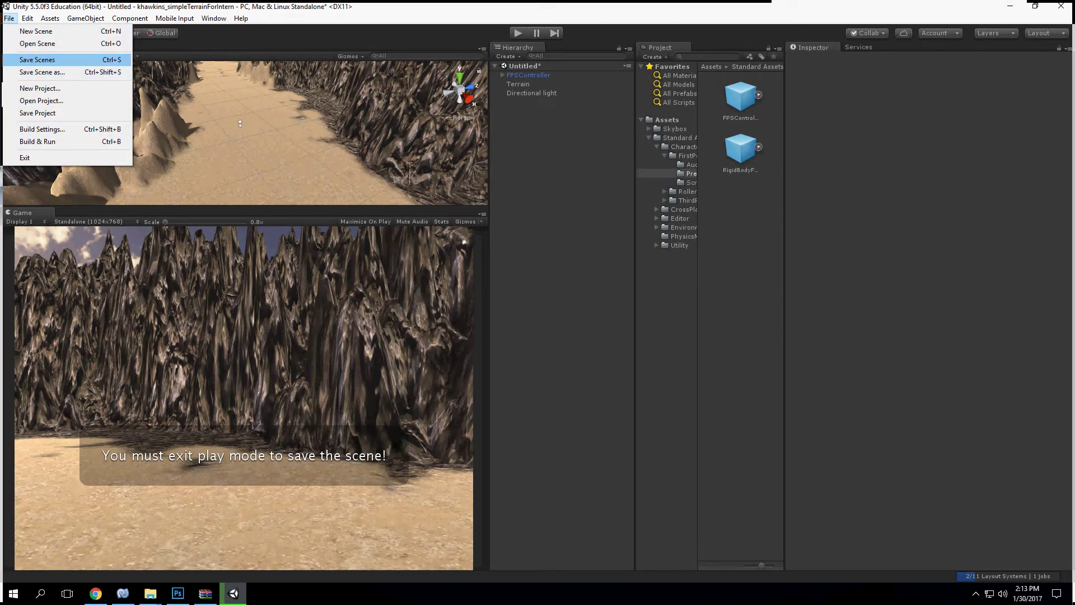
pyautogui.click(37, 60)
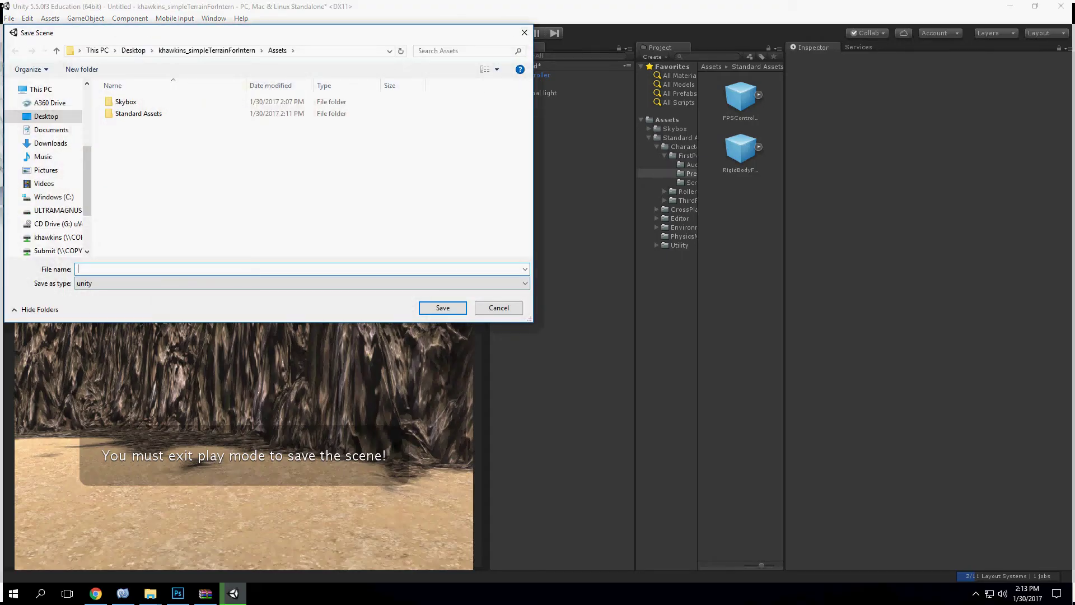
pyautogui.click(82, 69)
pyautogui.write('scen')
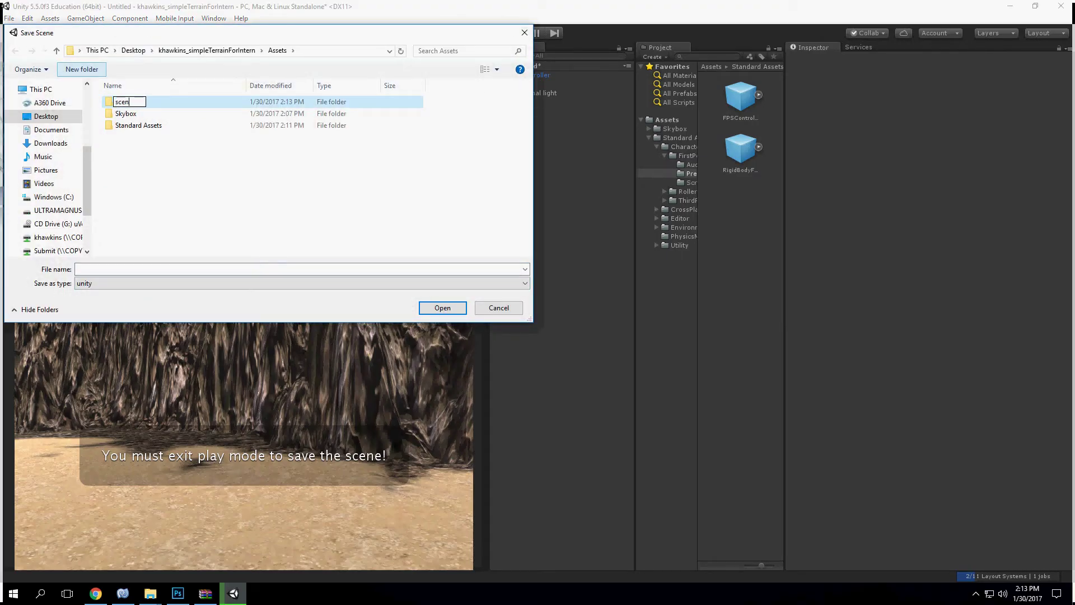
pyautogui.write('es')
pyautogui.press('Return')
pyautogui.press('Return')
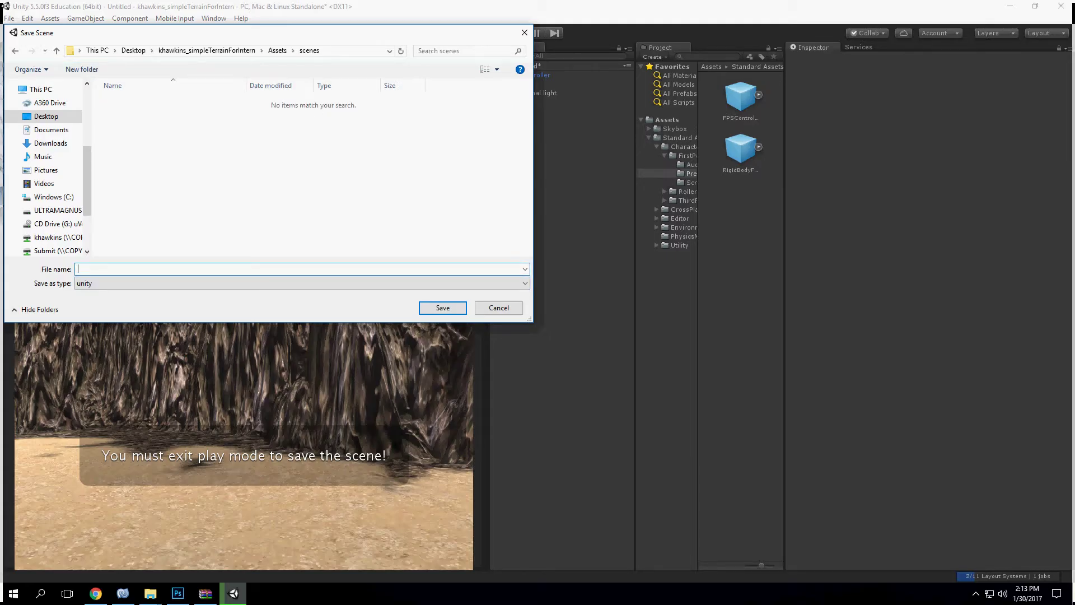
pyautogui.write('khawkins_terrain01')
pyautogui.press('Return')
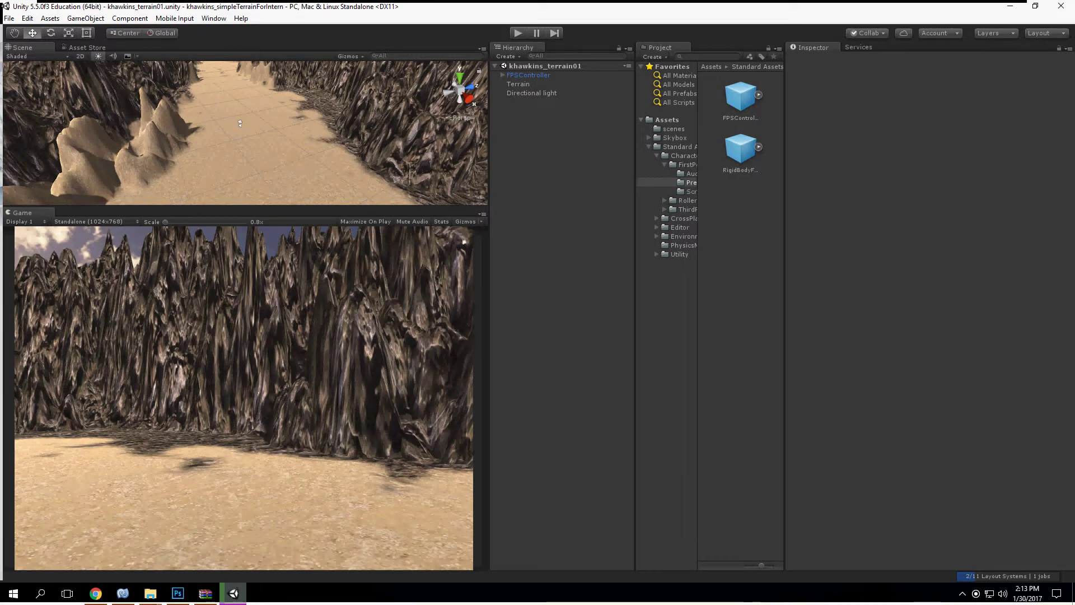
# Open the Build Settings and add the saved terrain scene from the scenes folder to Scenes In Build
pyautogui.click(9, 18)
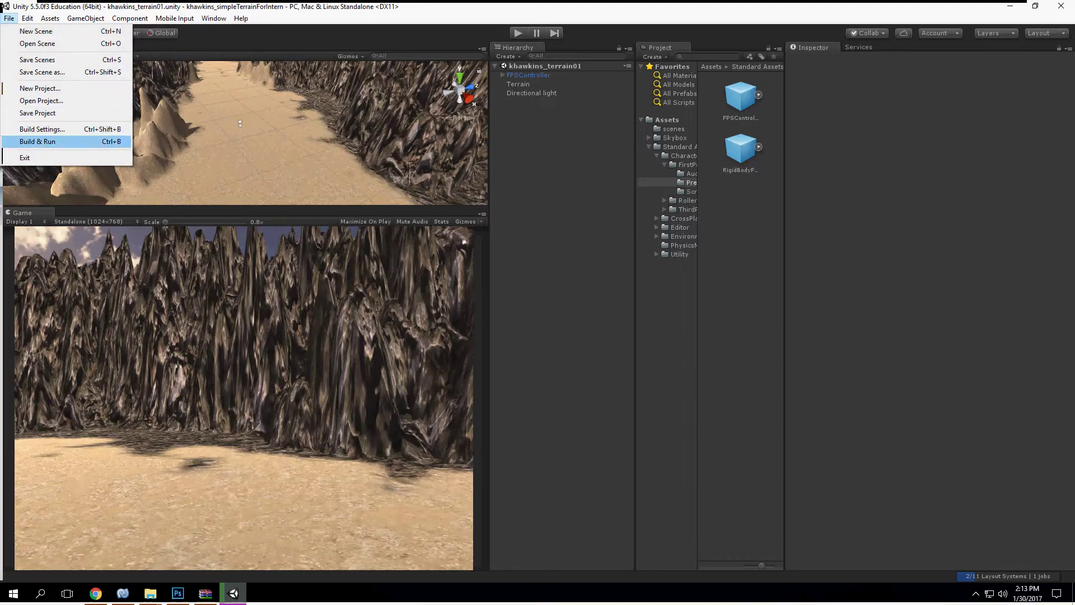
pyautogui.click(42, 129)
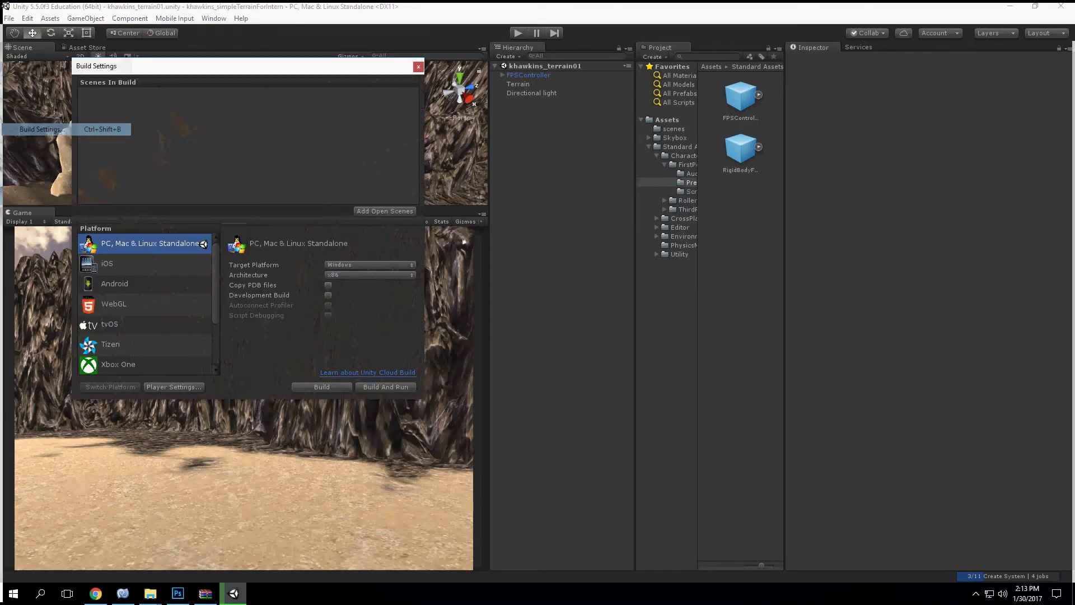
pyautogui.moveTo(224, 66); pyautogui.dragTo(186, 60)
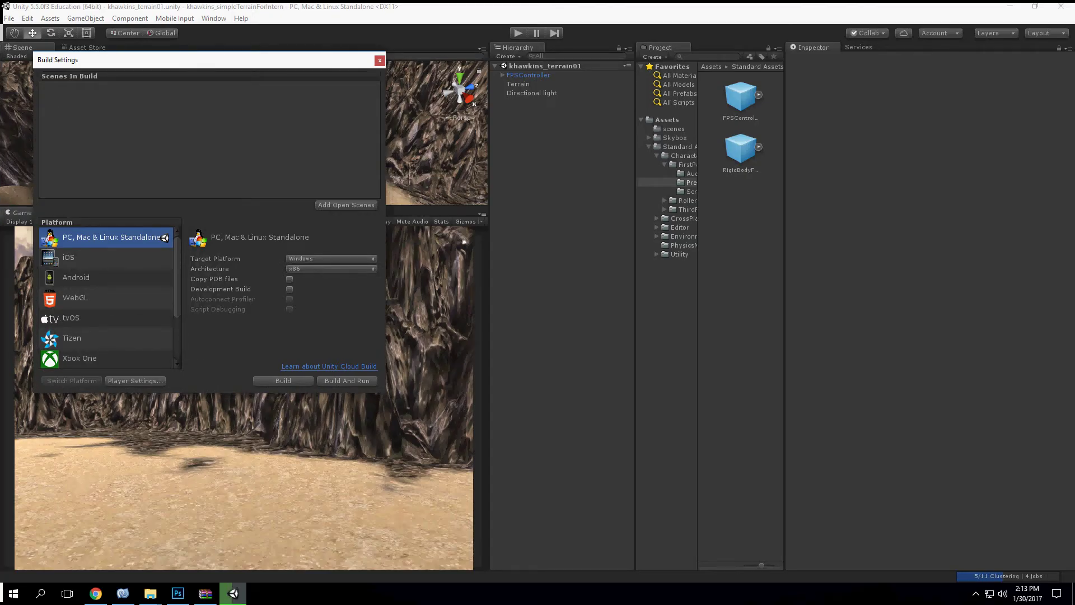
pyautogui.click(674, 128)
pyautogui.moveTo(725, 97); pyautogui.dragTo(210, 126)
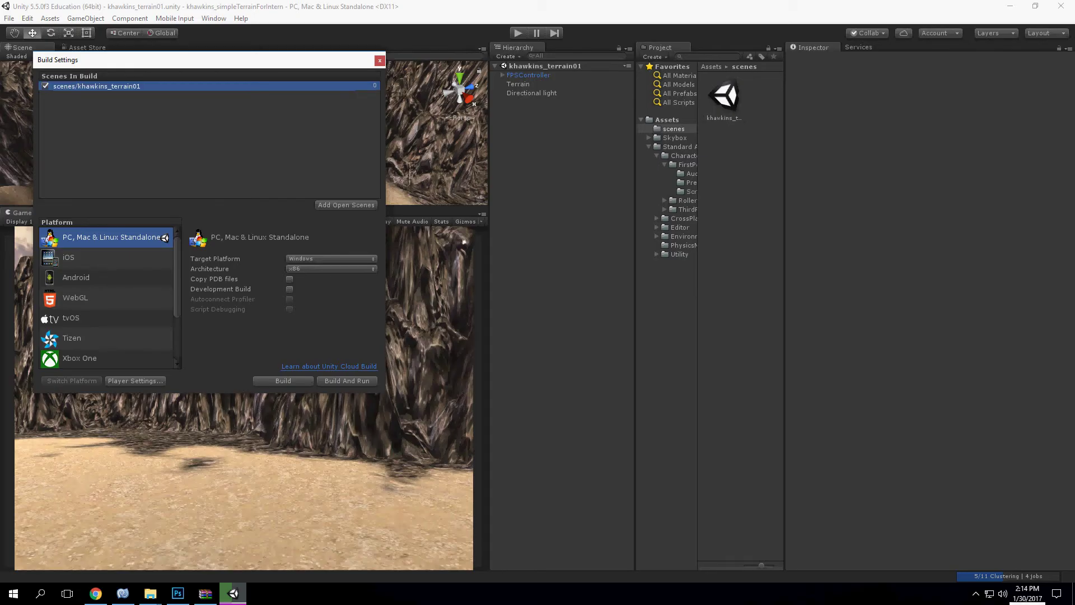
# Examine the Player Settings, including the company name, and the project's available Unity services
pyautogui.click(136, 380)
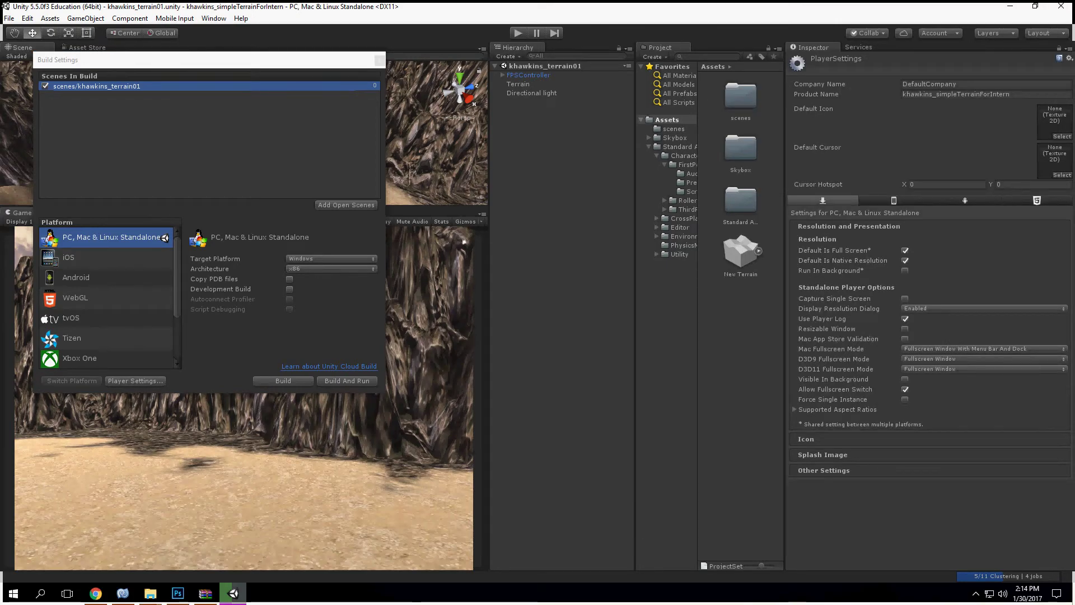
pyautogui.click(951, 84)
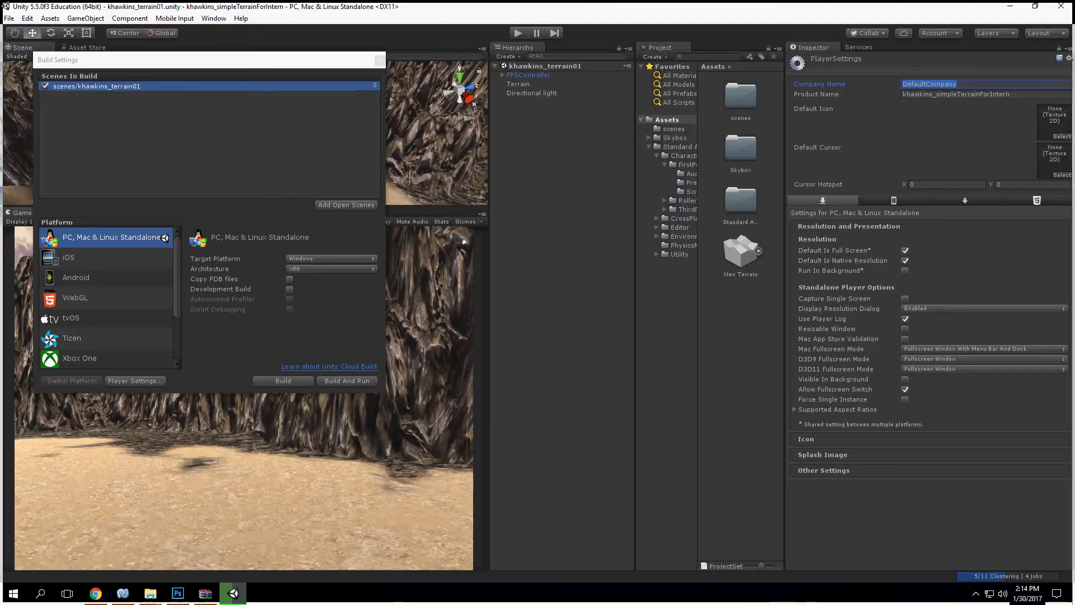
pyautogui.click(859, 47)
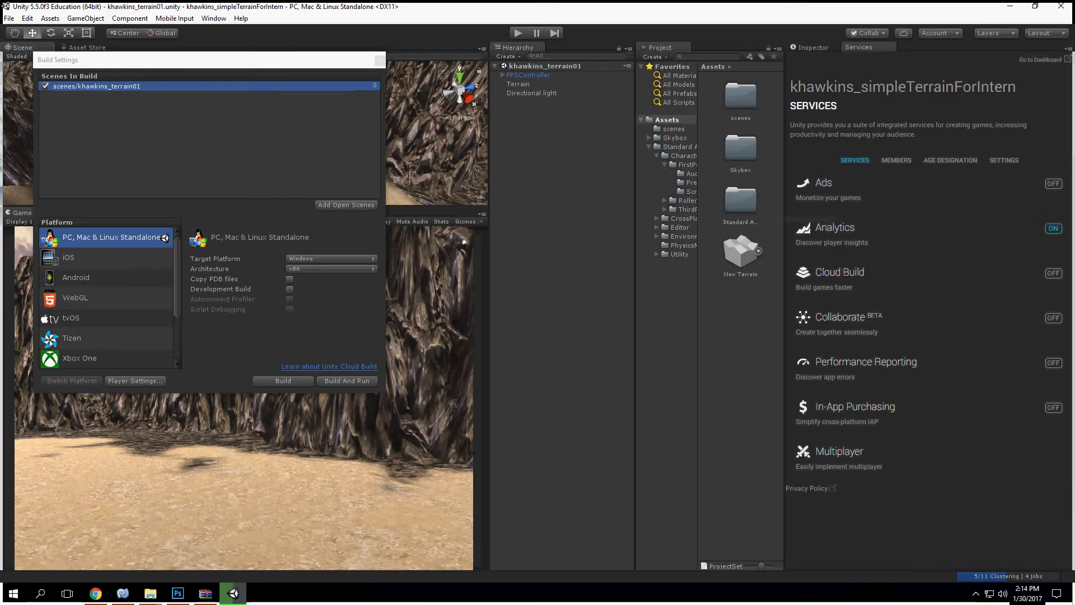
# Build the PC standalone player as an exe on the Desktop, named with the project name's prefix followed by _internBuild
pyautogui.click(283, 381)
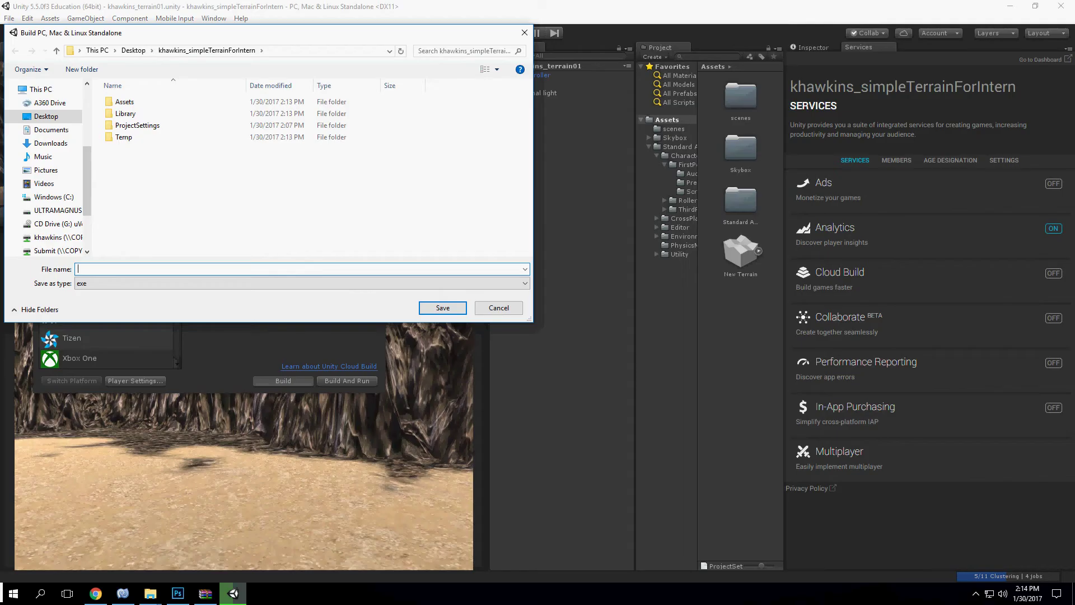
pyautogui.click(133, 50)
pyautogui.write('khawkins_in')
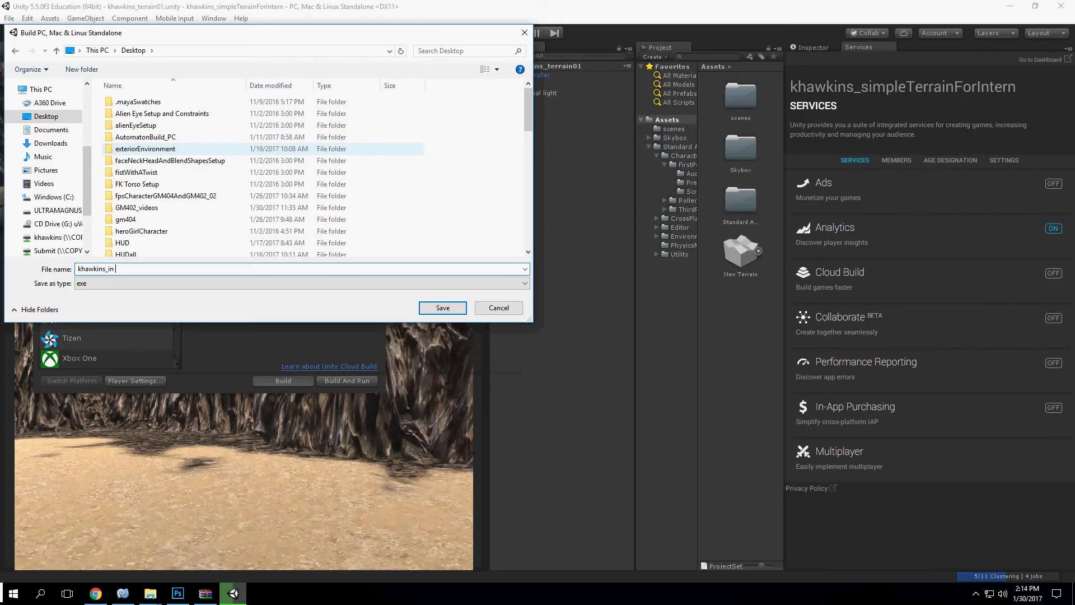
pyautogui.write('ternBuild')
pyautogui.press('Return')
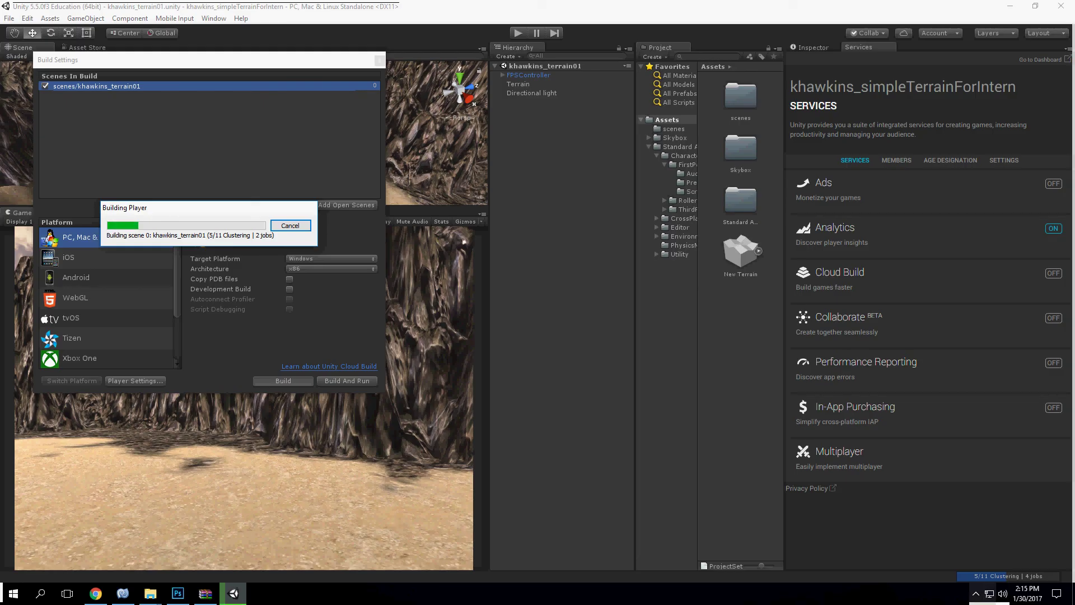
pyautogui.click(976, 593)
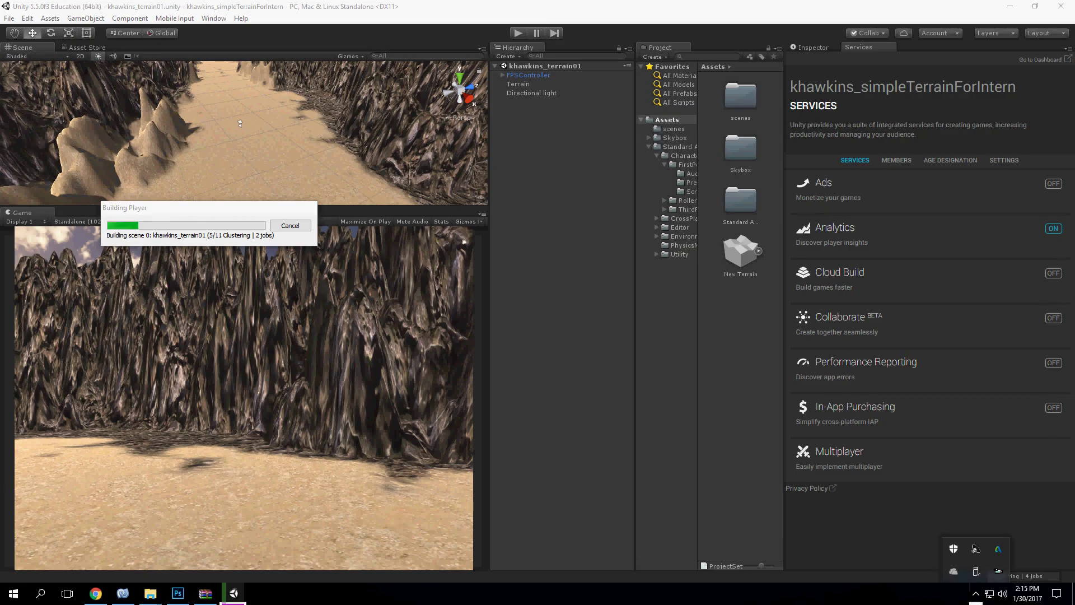